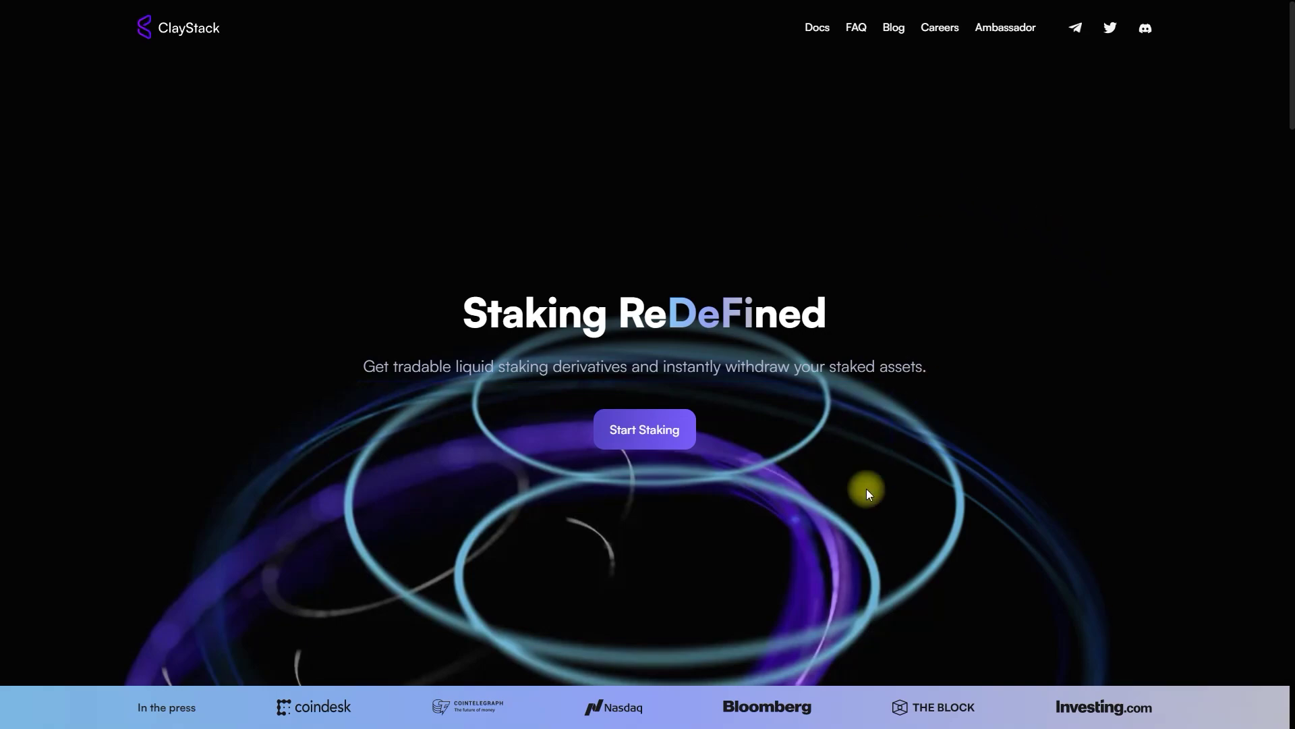
Step: Connect MetaMask Account 1 to ClayStack's Polygon staking, showing 44.149 MATIC available
click(649, 426)
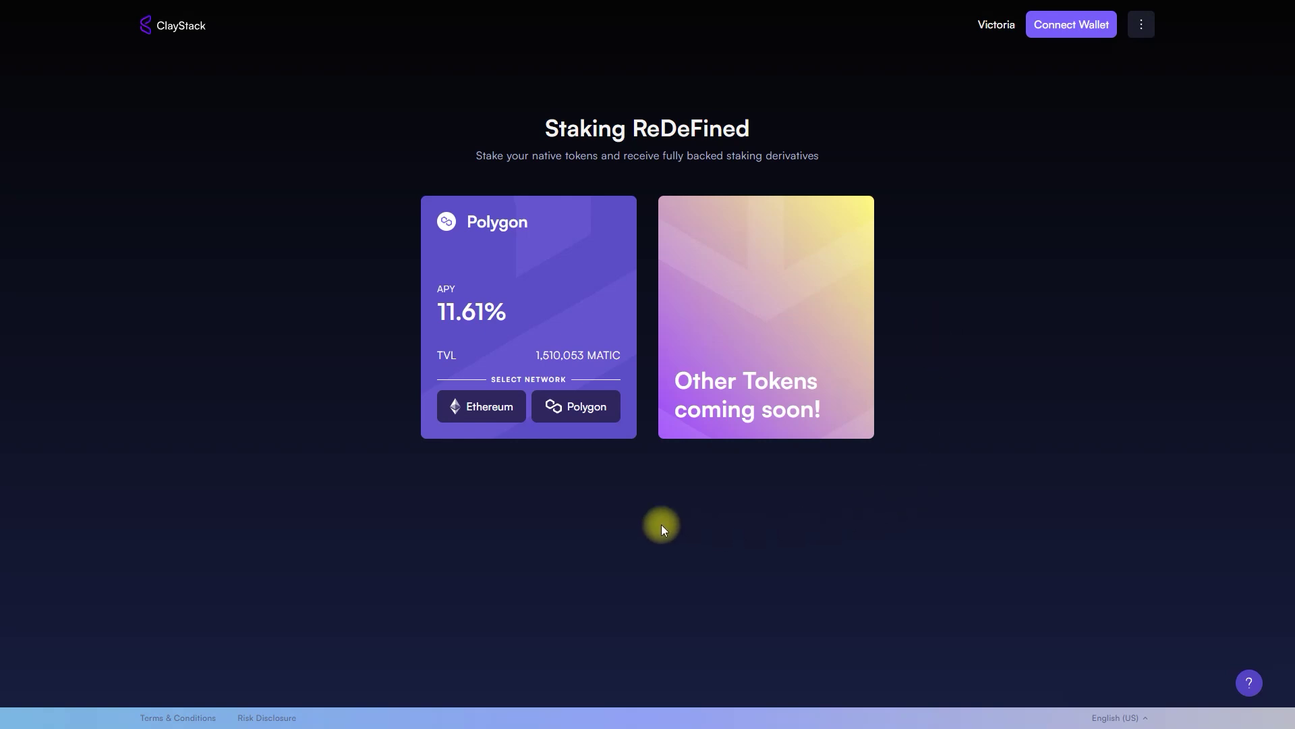
click(586, 413)
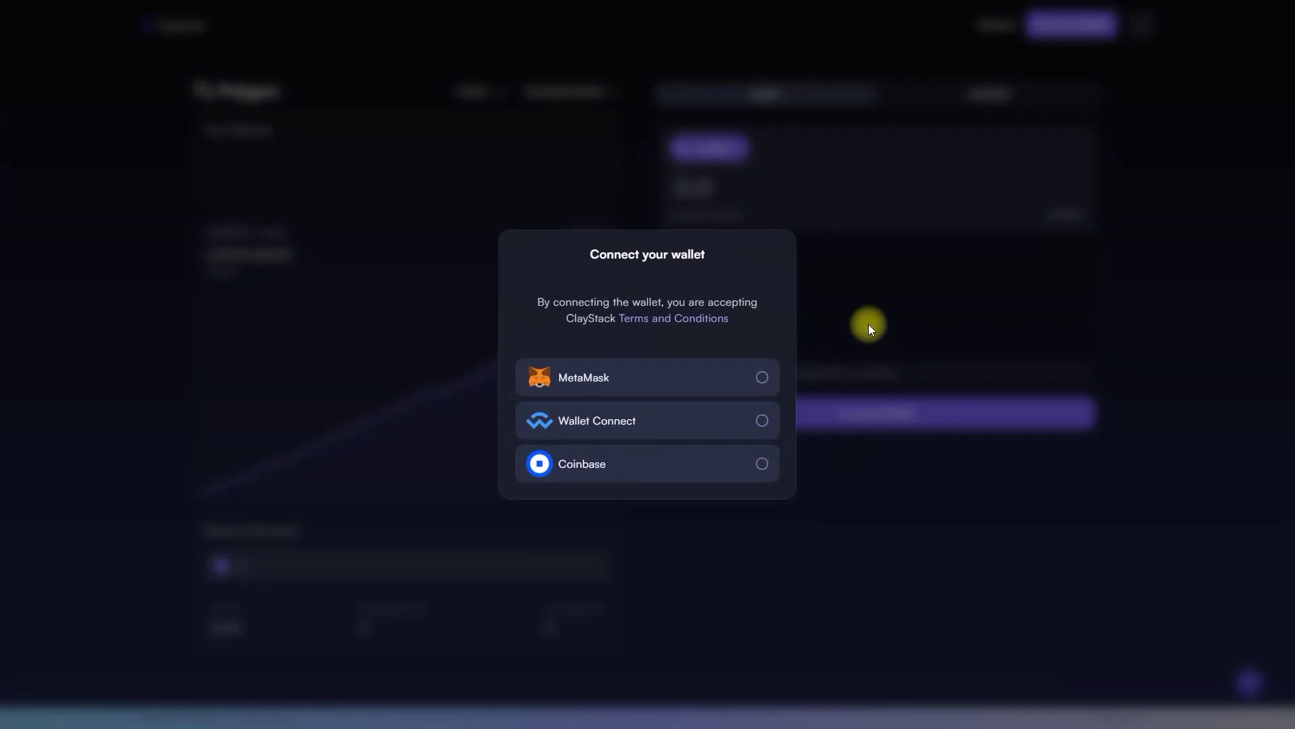
click(762, 378)
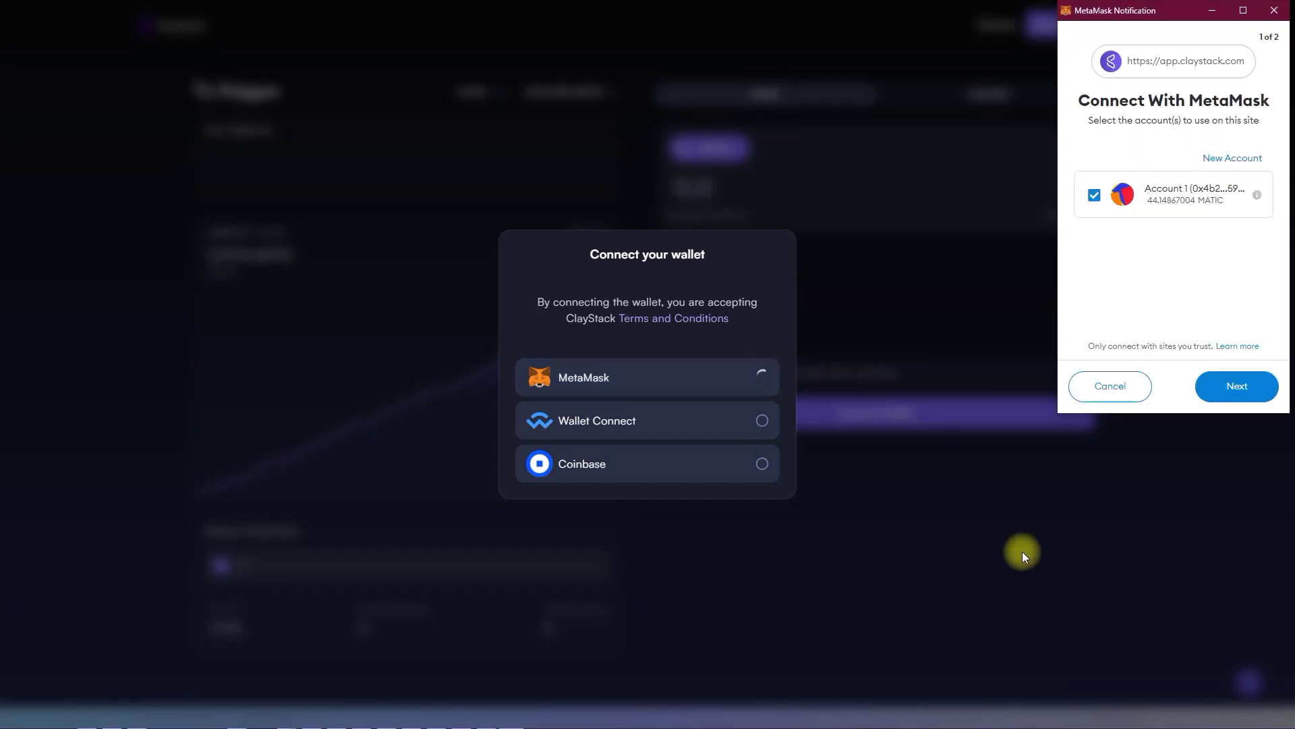
click(1237, 394)
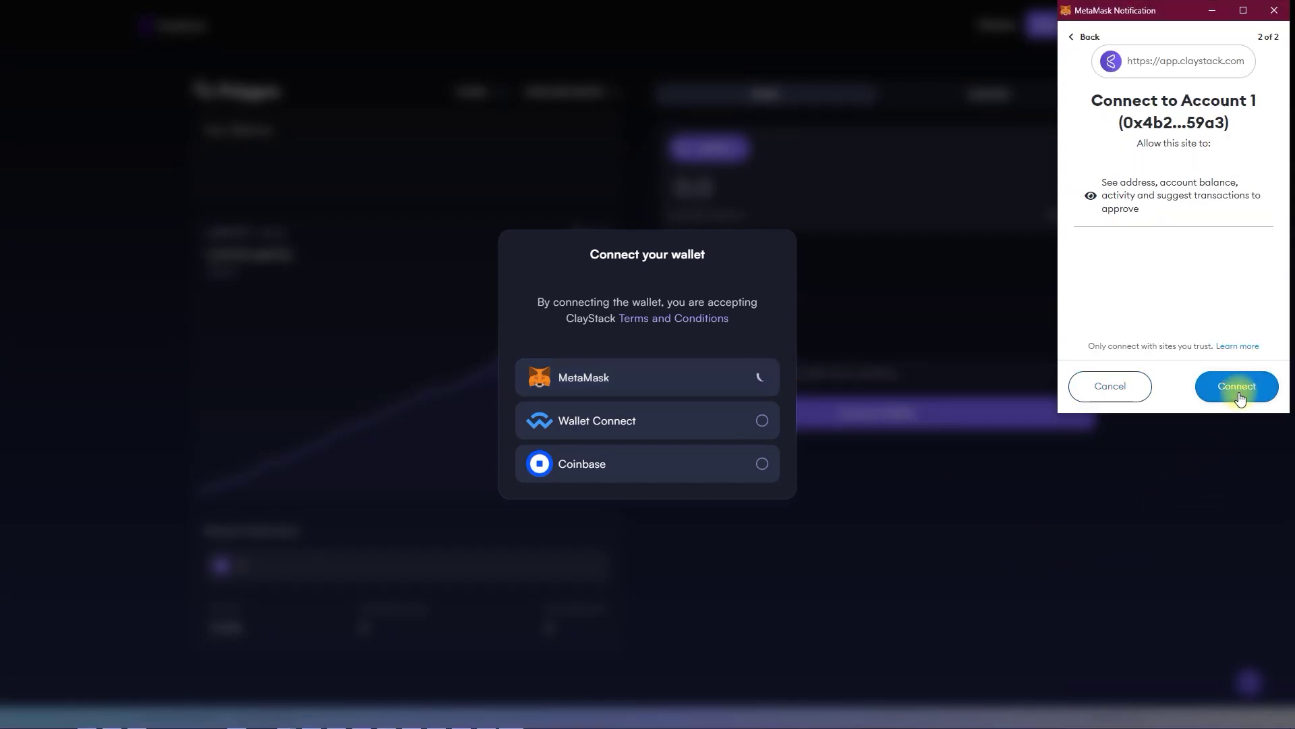
click(1239, 395)
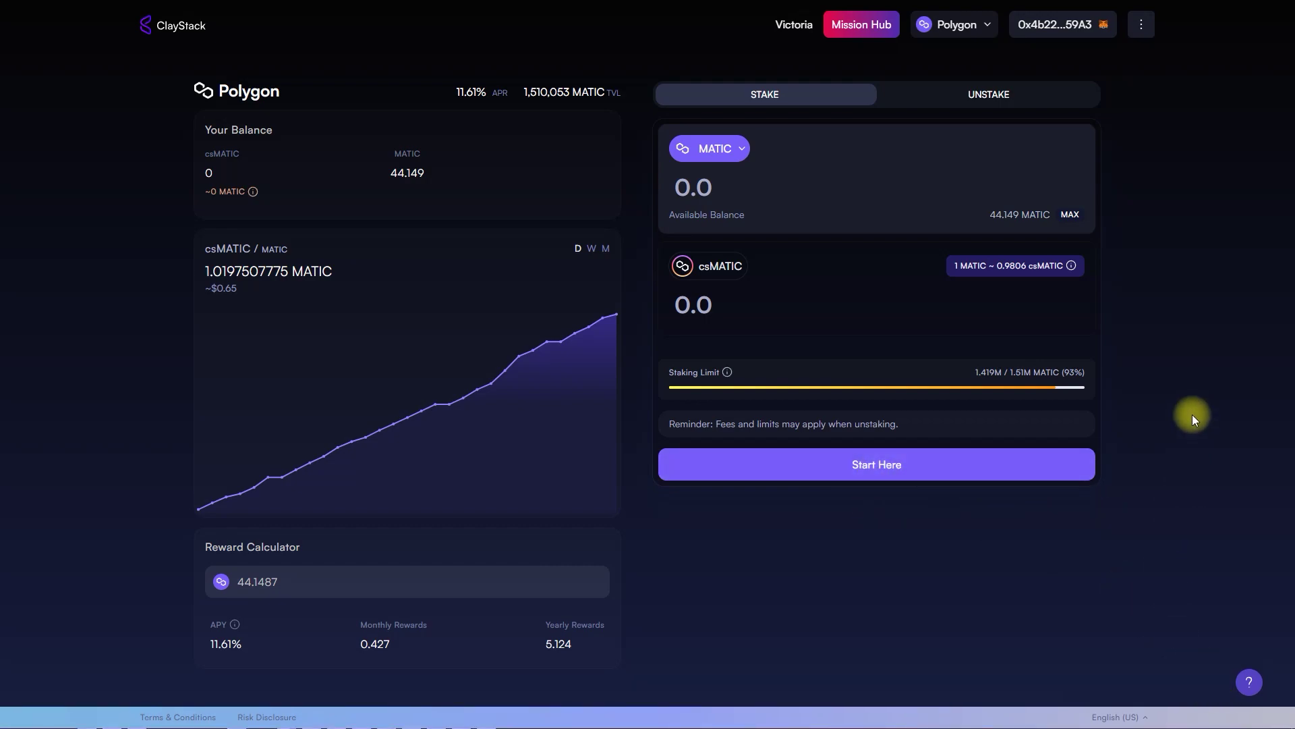
click(912, 467)
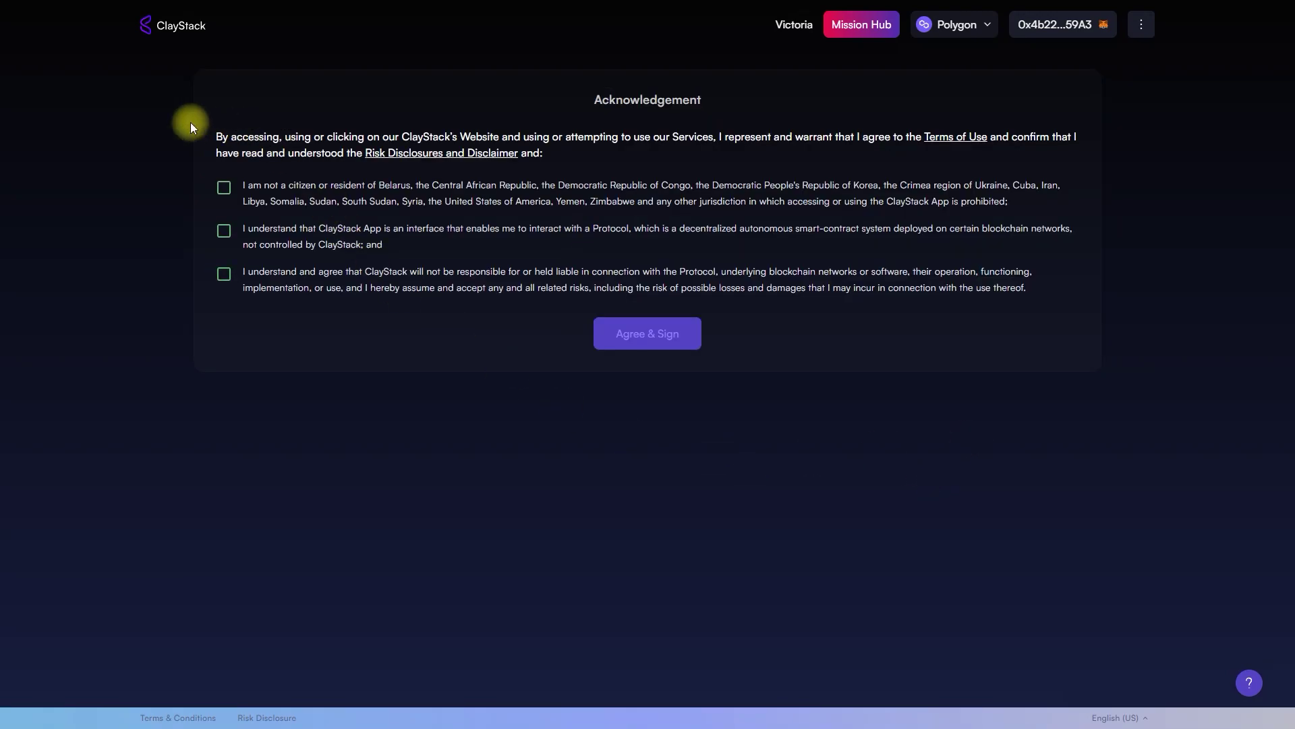
Step: Tick all three acknowledgement statements, agree, and sign the message in MetaMask
drag(211, 138, 736, 155)
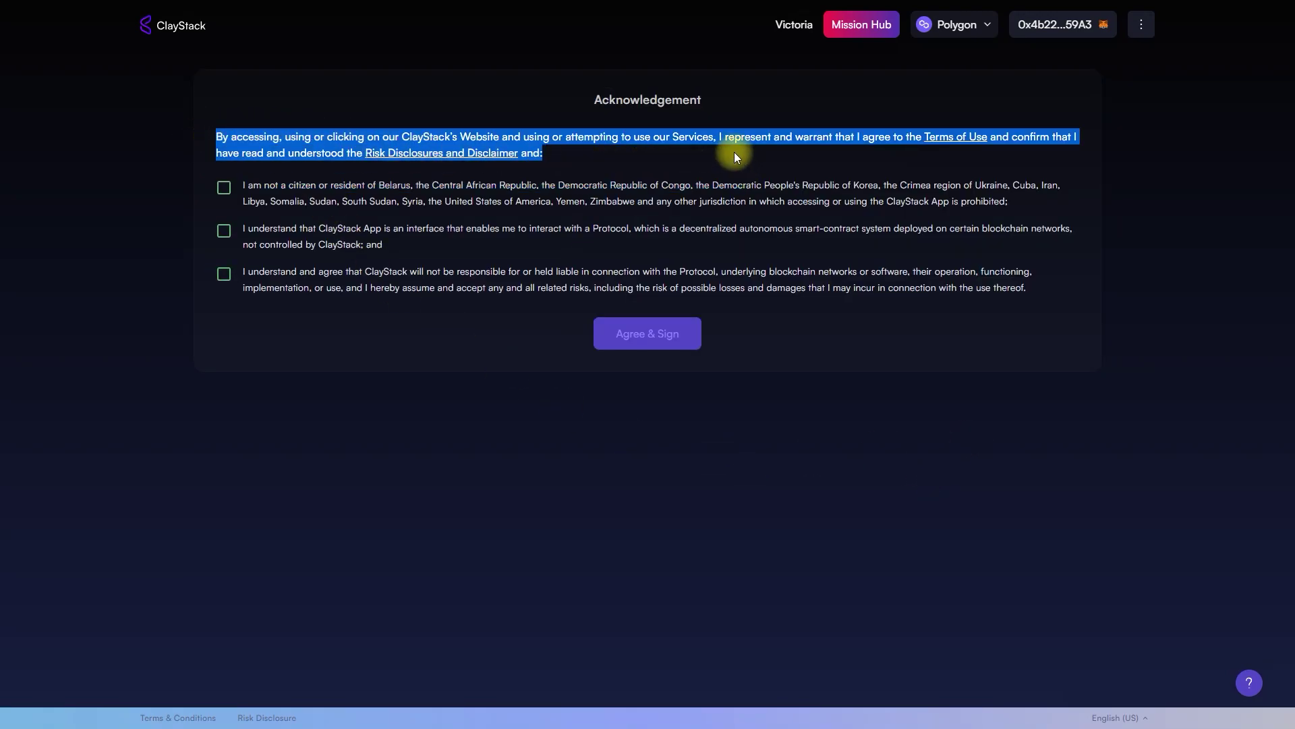
click(634, 167)
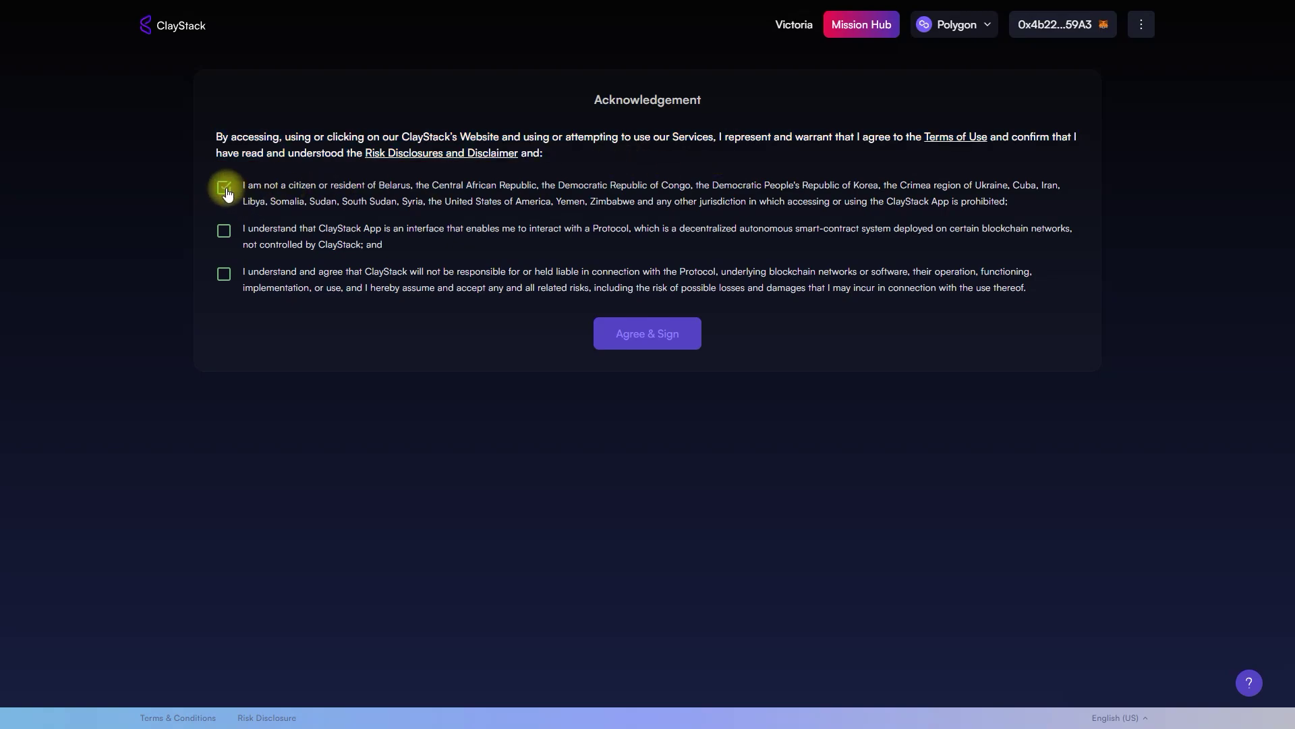
click(224, 231)
click(225, 274)
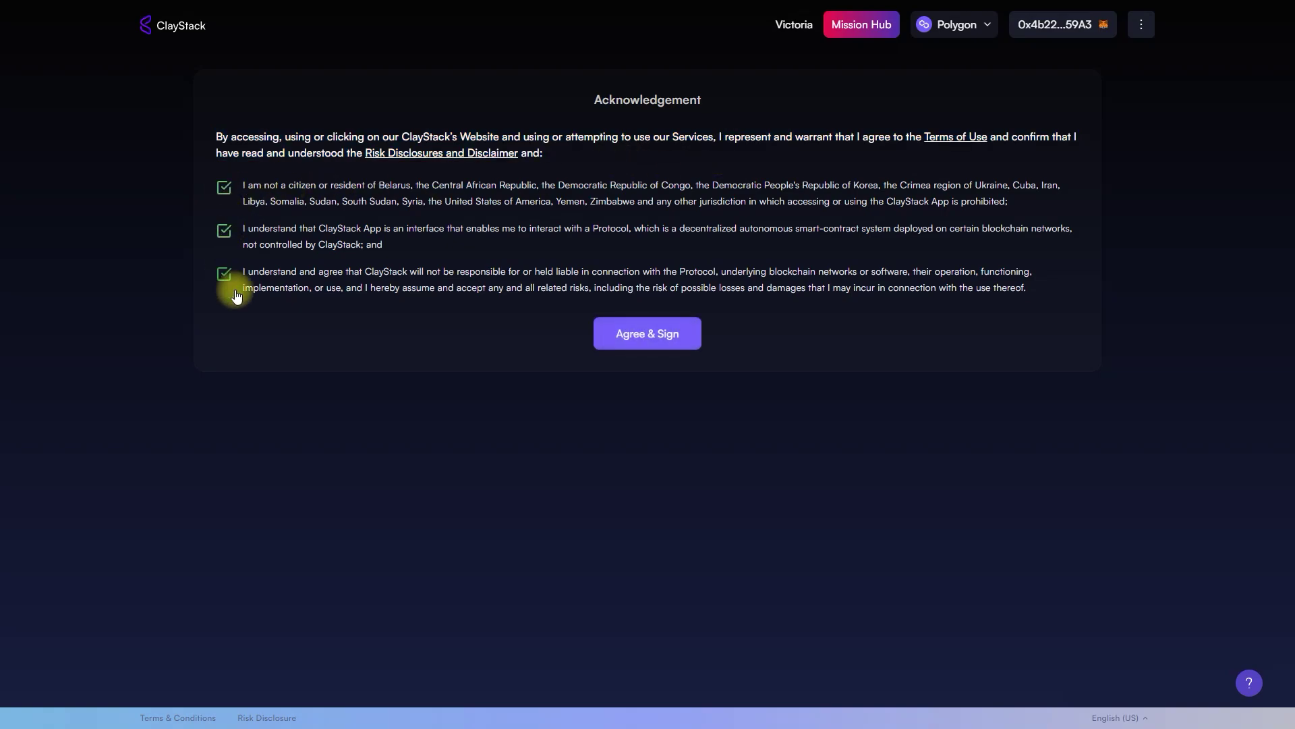
click(658, 341)
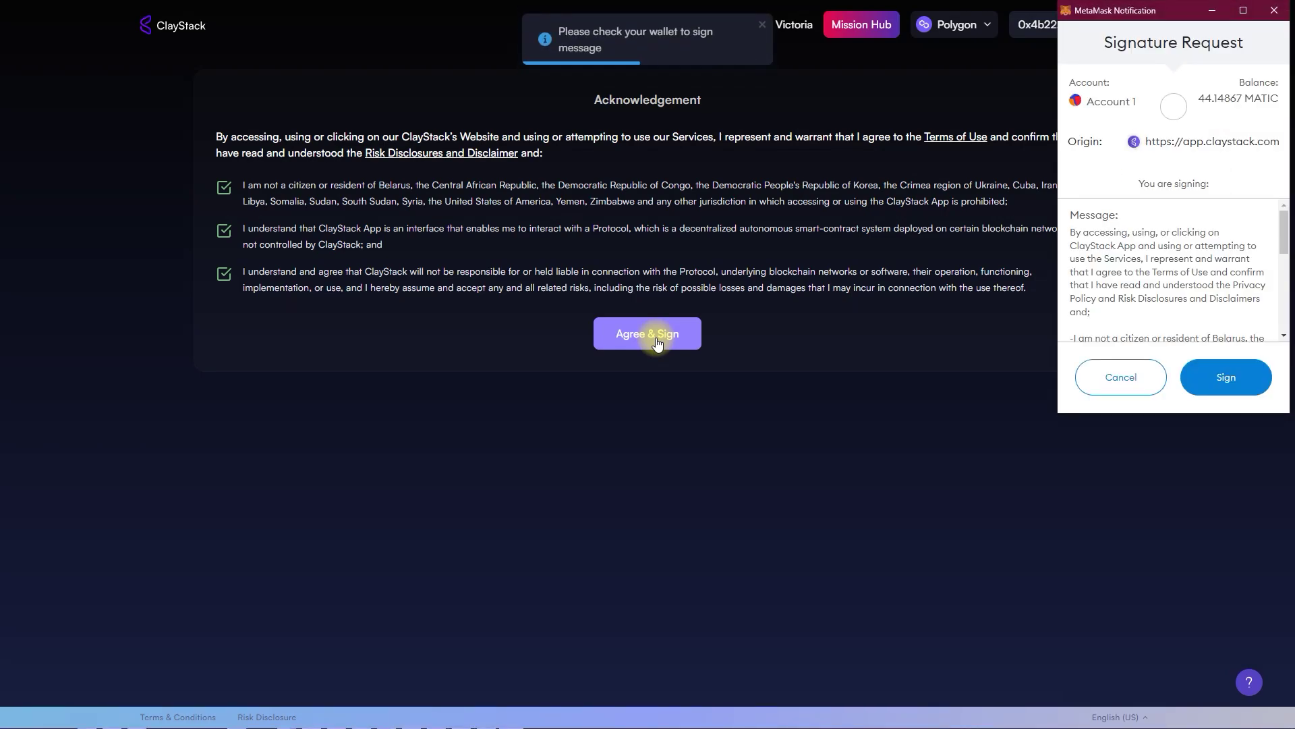
click(1187, 602)
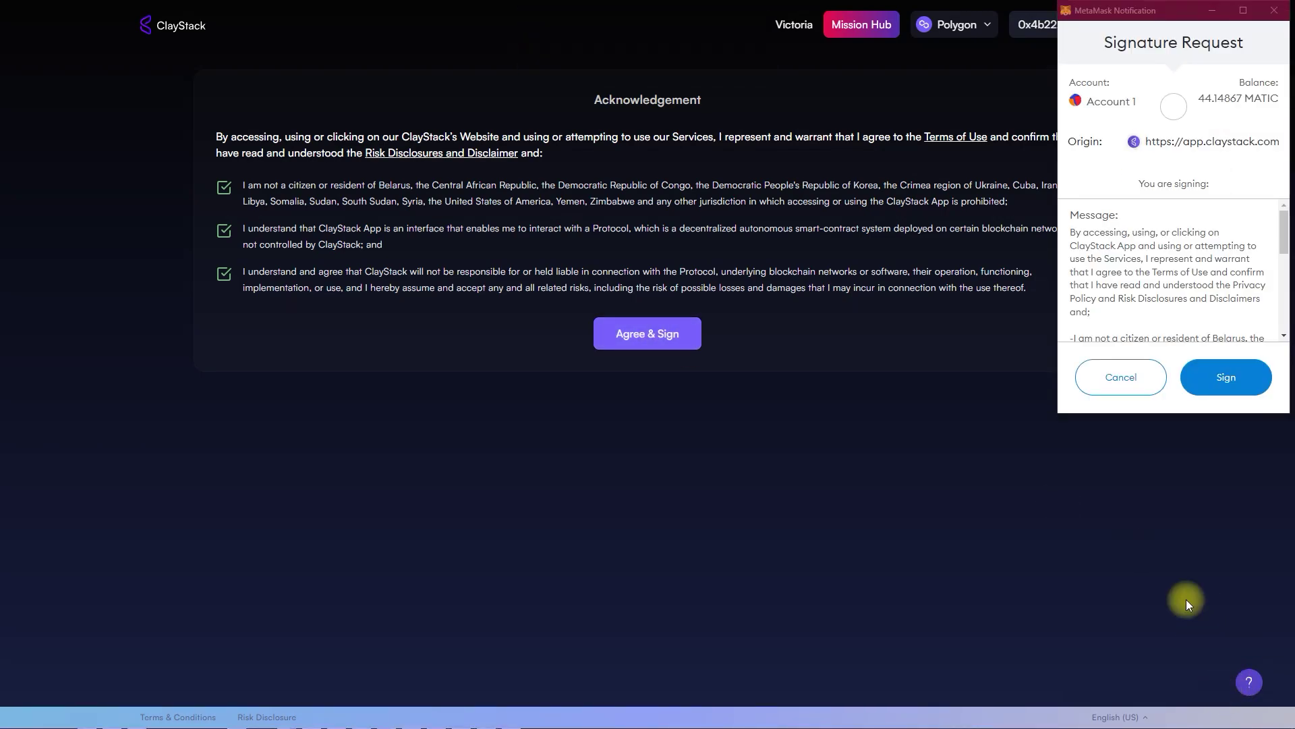
click(1221, 395)
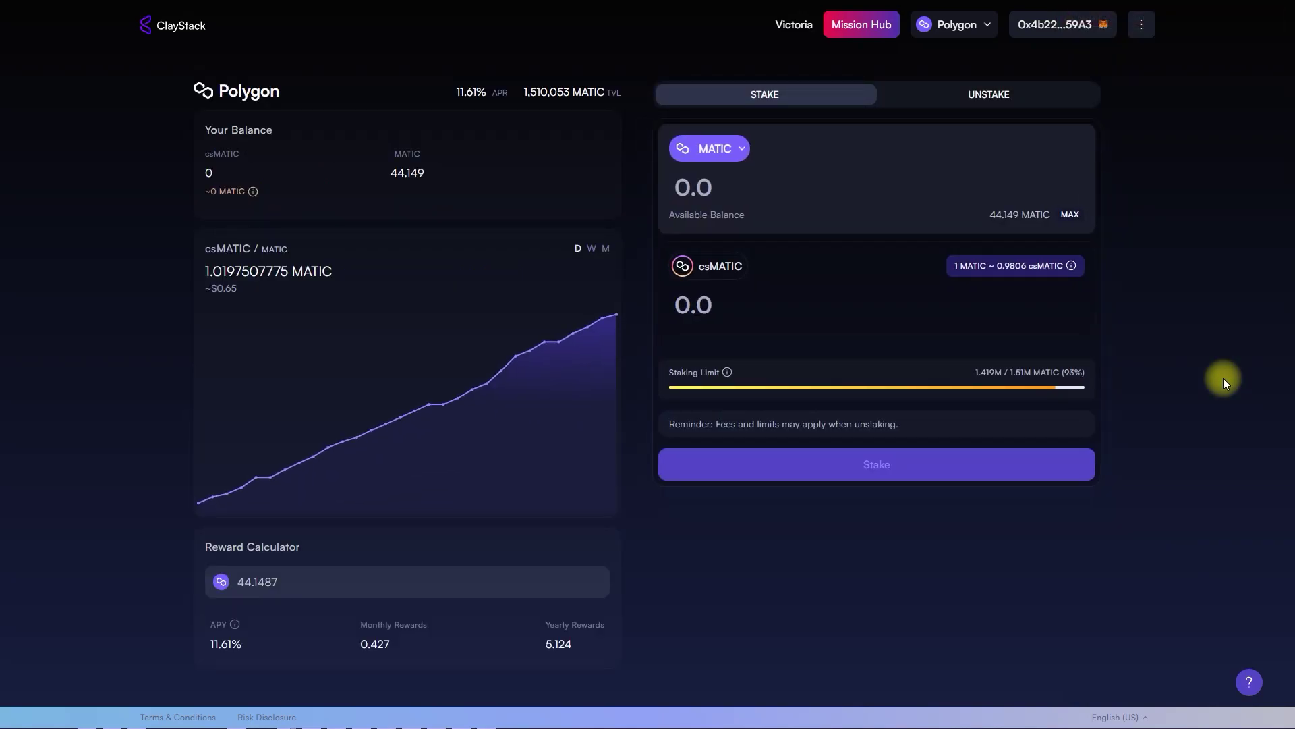
Step: Stake 20 MATIC, confirm in MetaMask, and add the resulting 19.613 csMATIC token to the wallet
click(691, 188)
text(20)
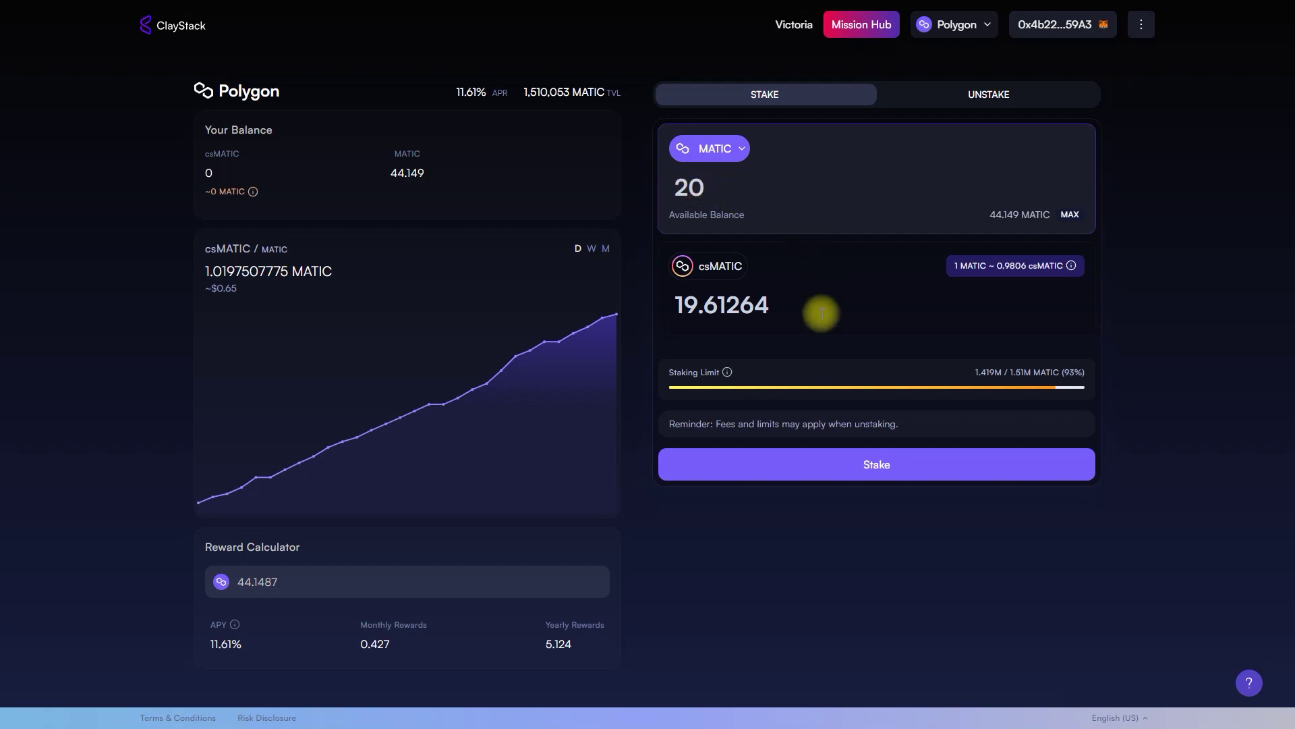
click(839, 468)
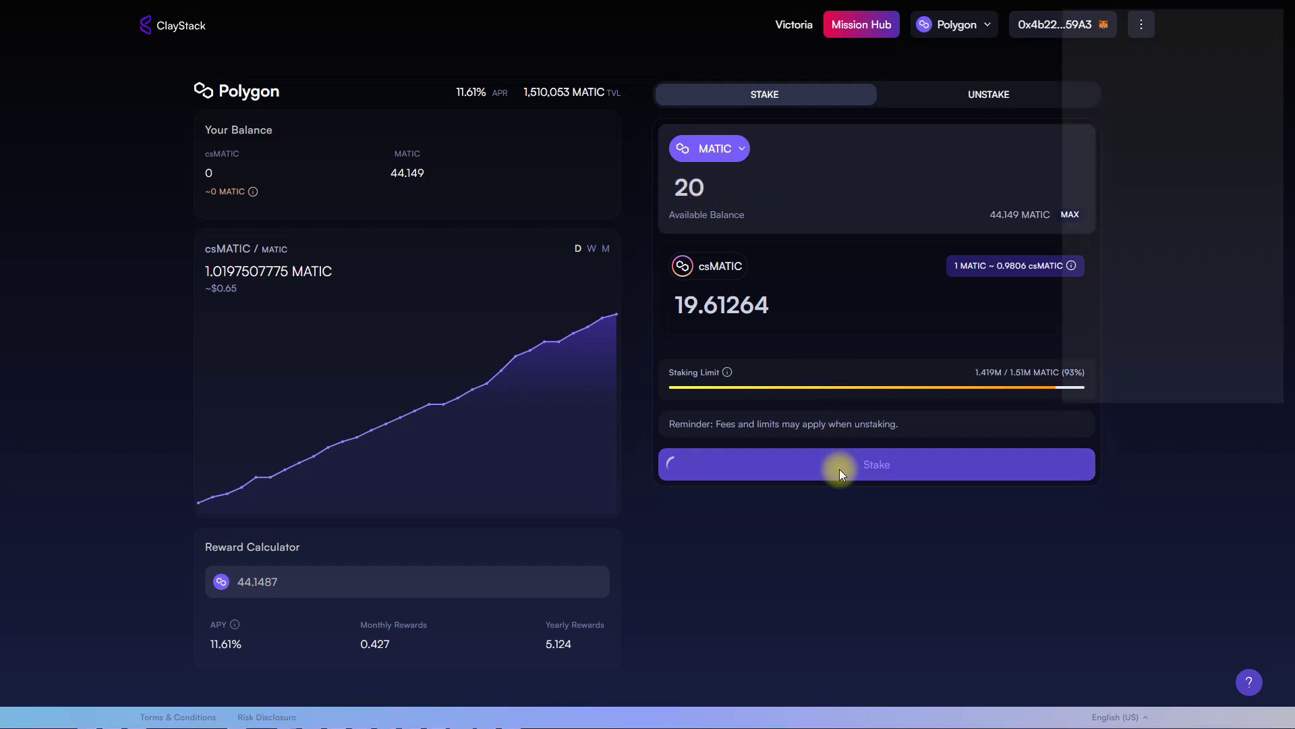
click(1218, 393)
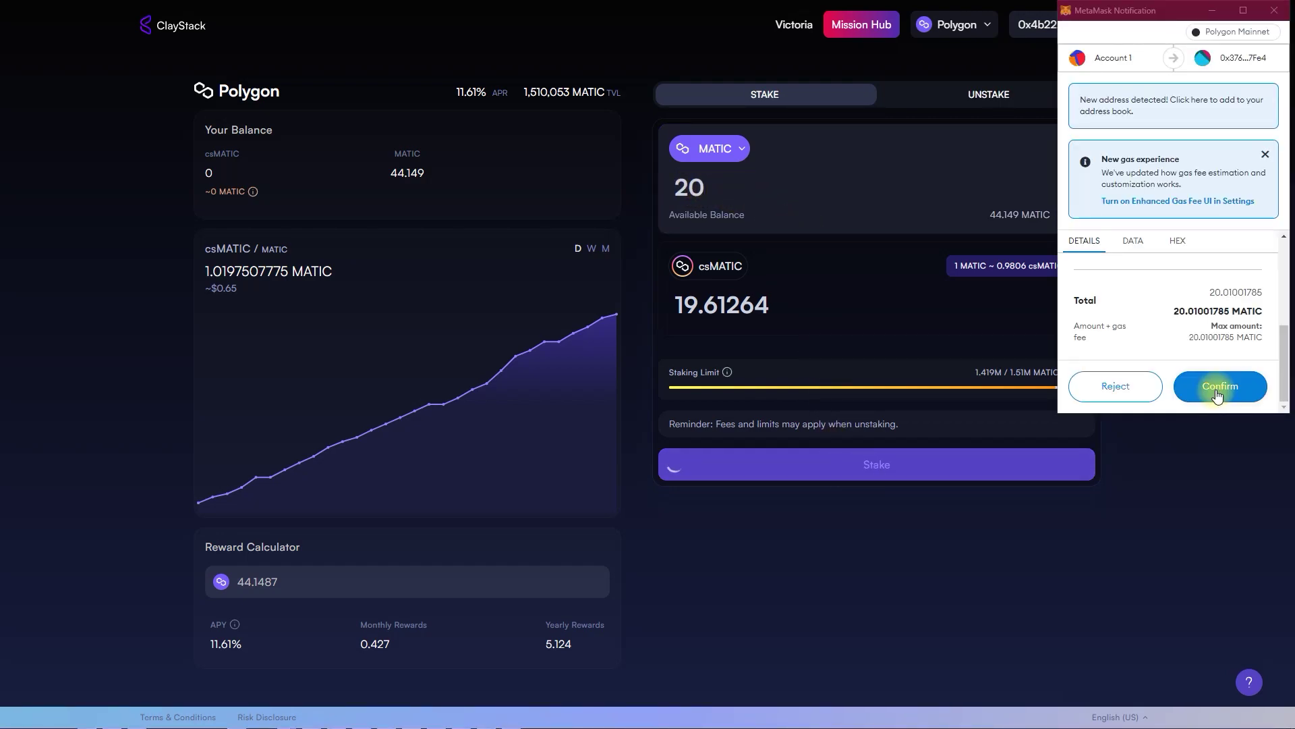
click(1217, 395)
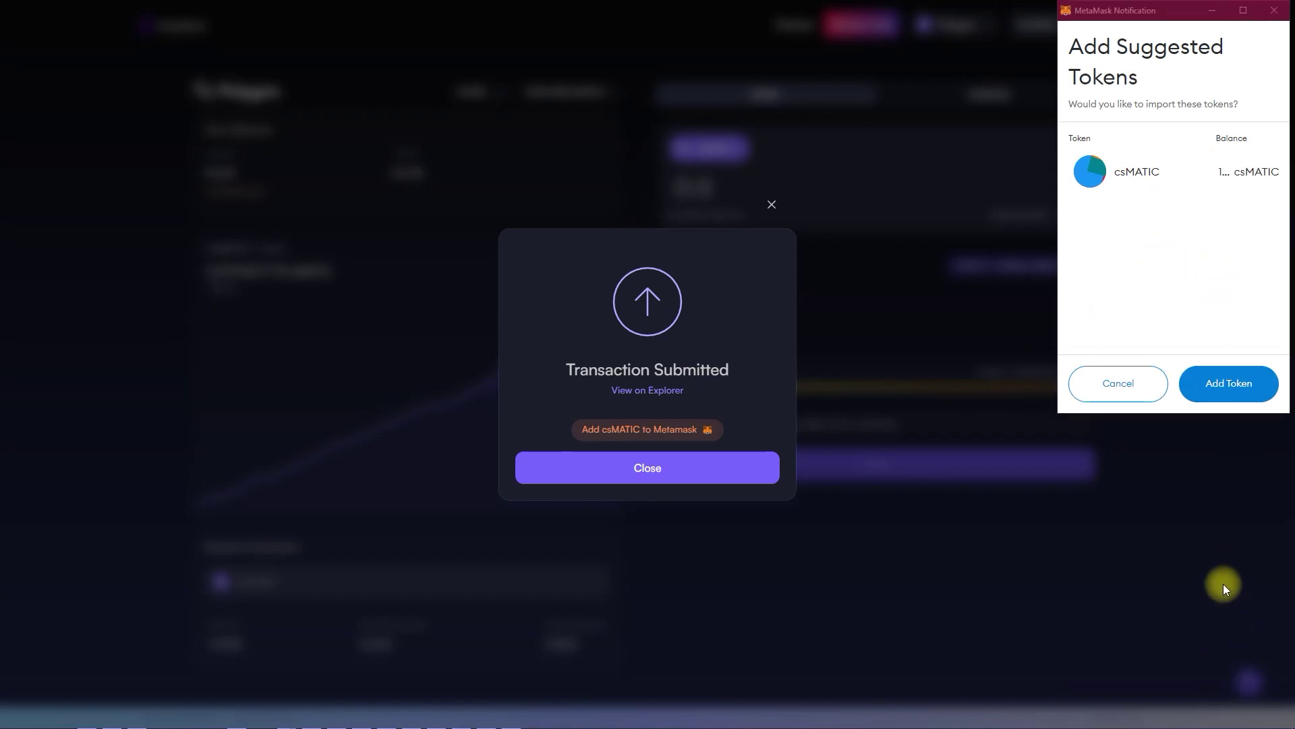
click(1235, 391)
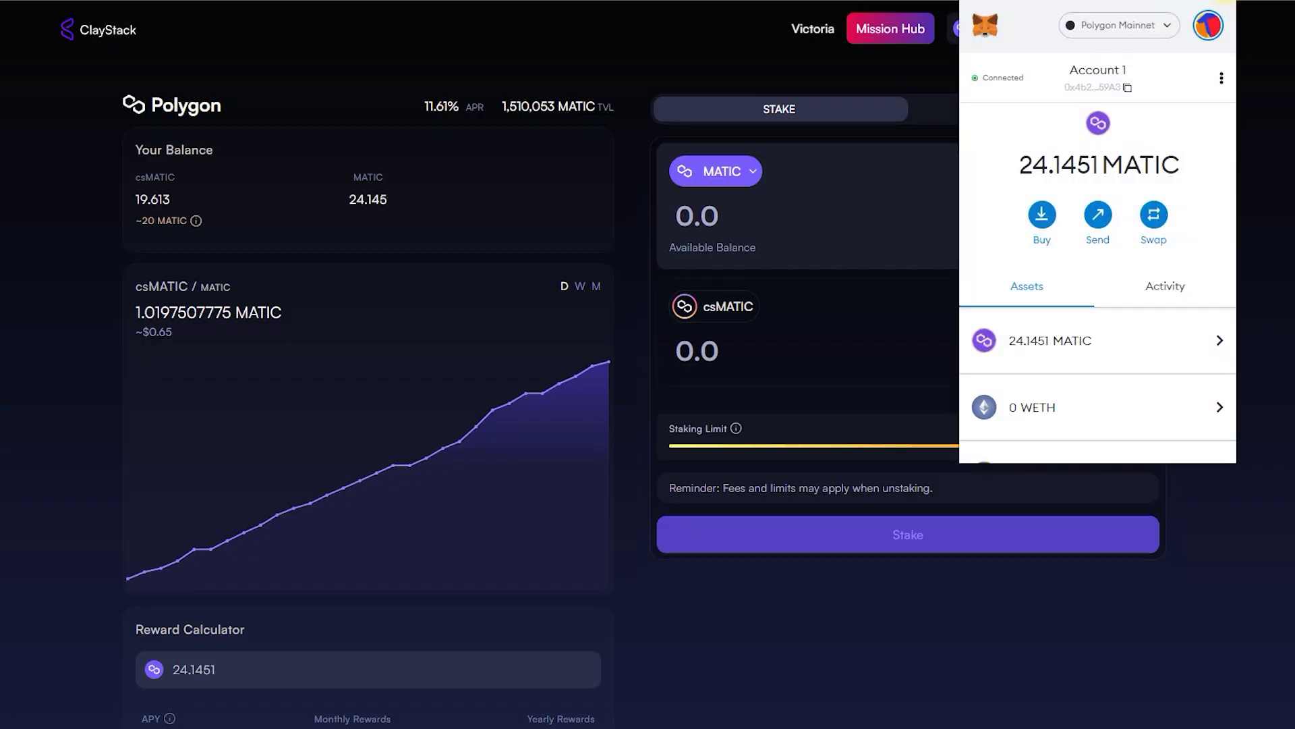
Step: Check MetaMask's assets list for the 19.61263 csMATIC balance
scroll(1106, 367, down, 2)
scroll(1104, 368, down, 1)
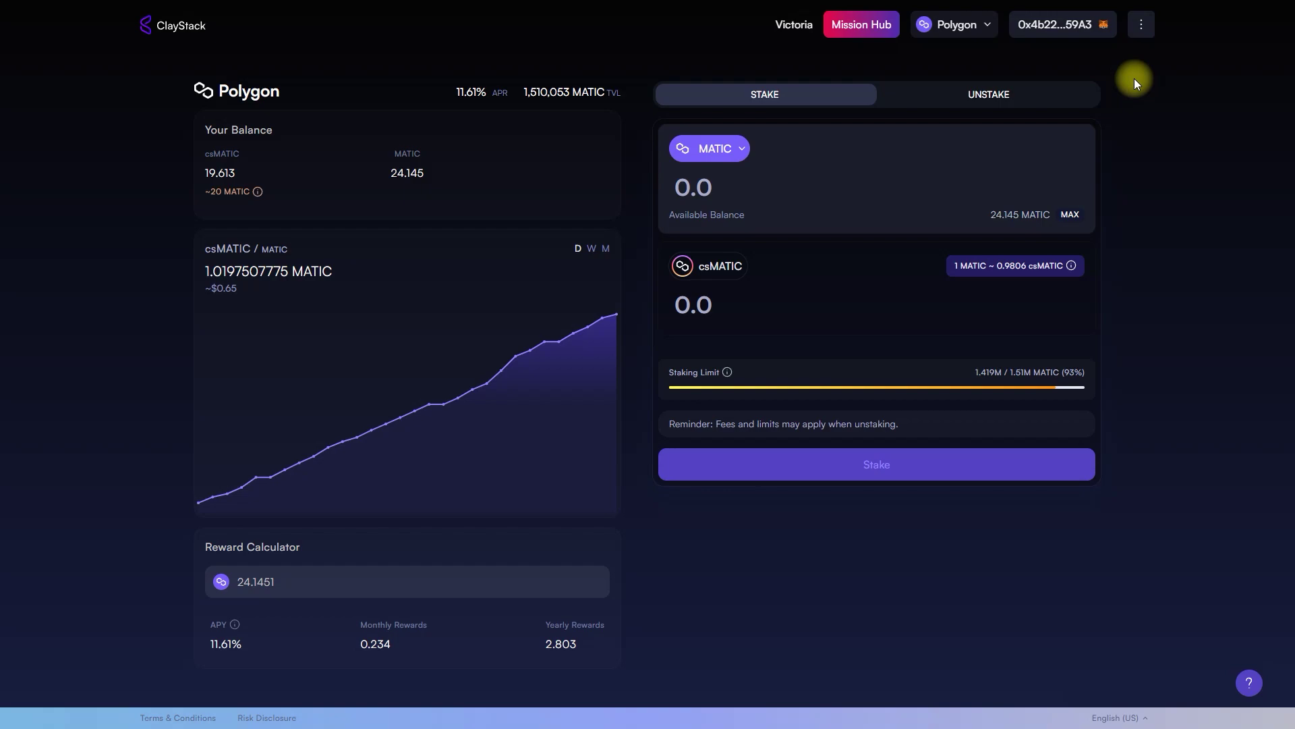
click(961, 99)
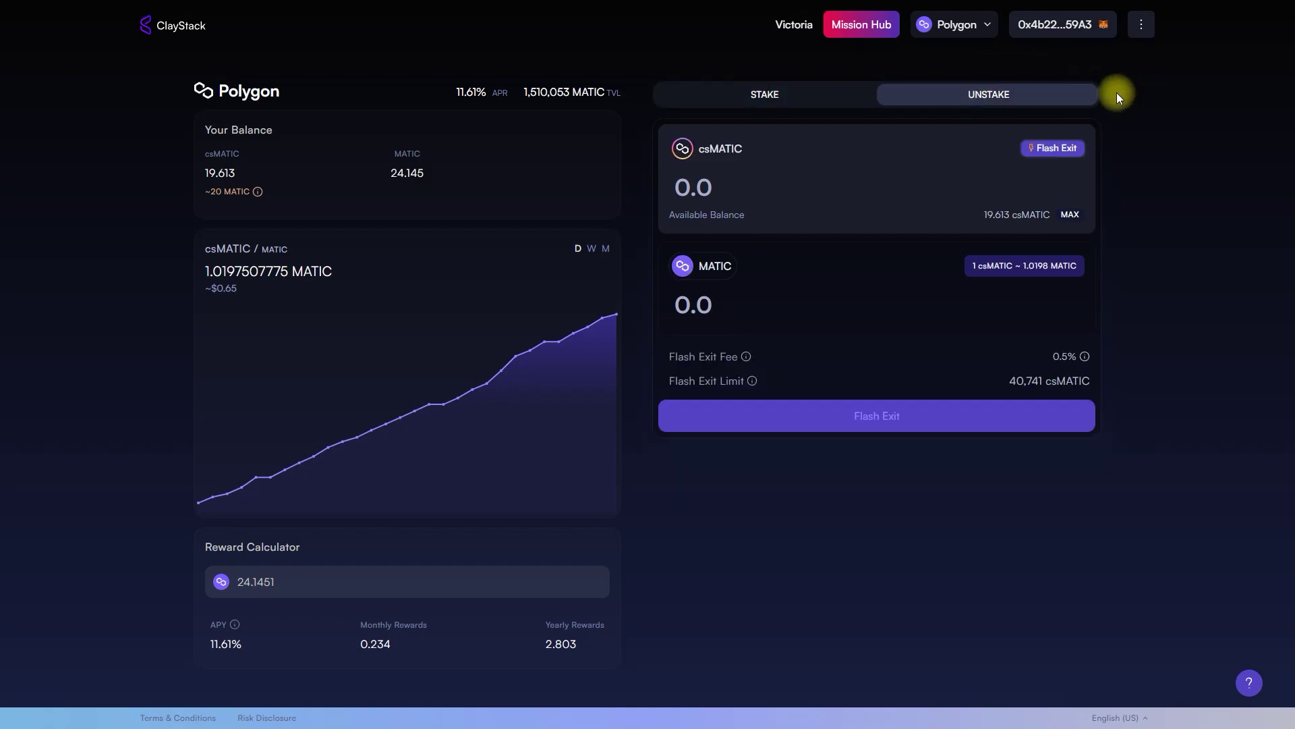
Step: Fill in the full 19.61264 csMATIC balance and approve ClayStack to spend it
click(1071, 216)
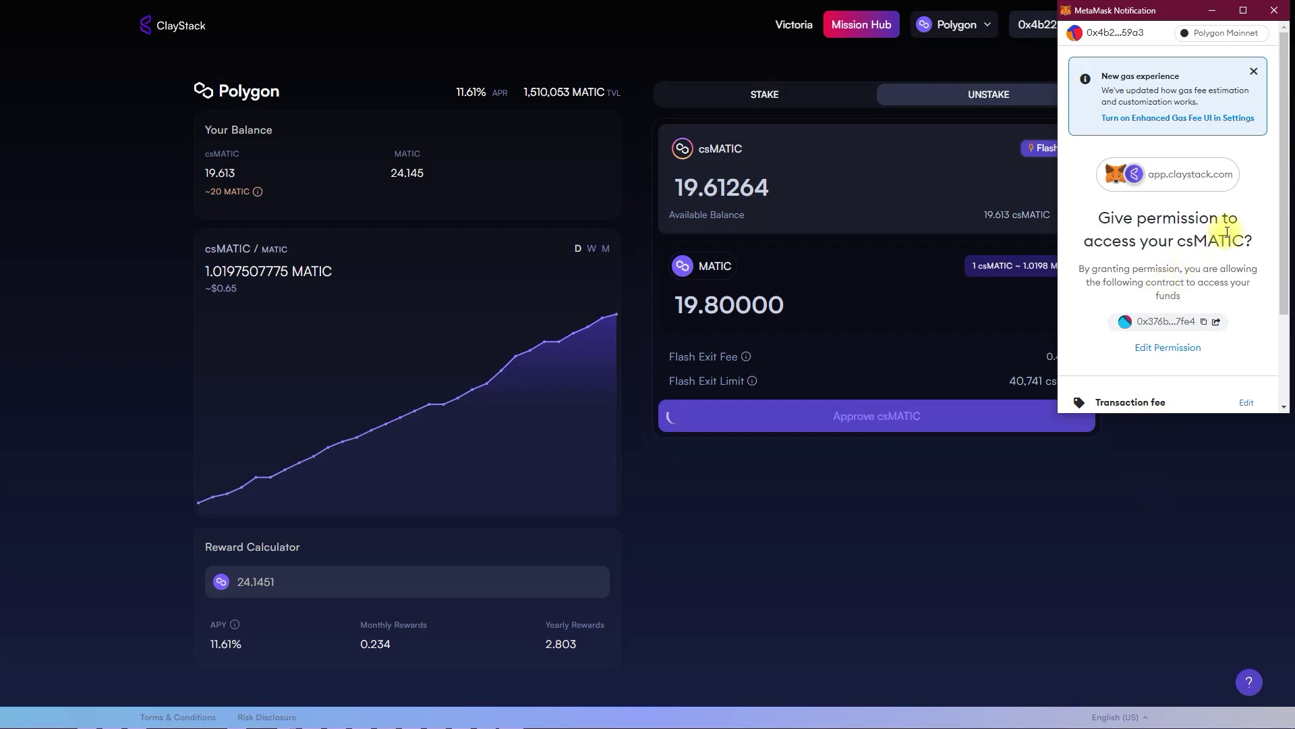
scroll(1247, 218, down, 3)
scroll(1246, 218, down, 1)
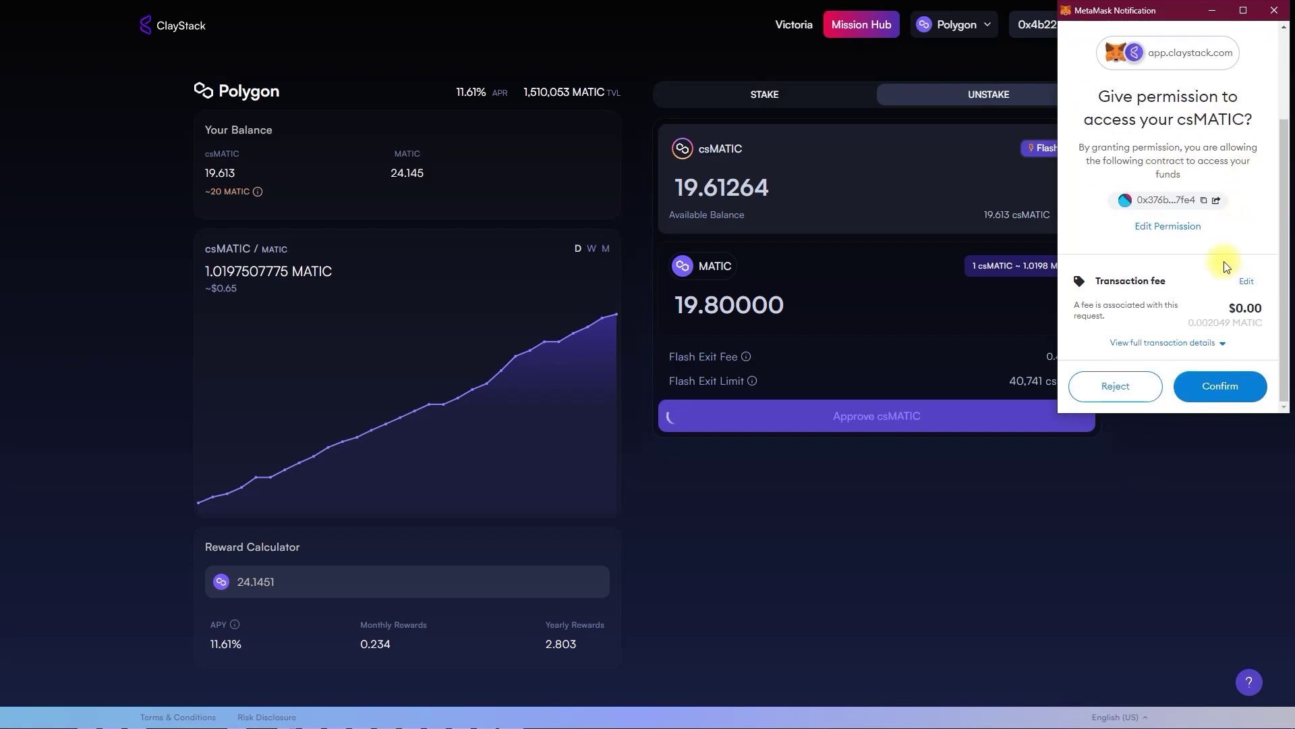
click(1211, 390)
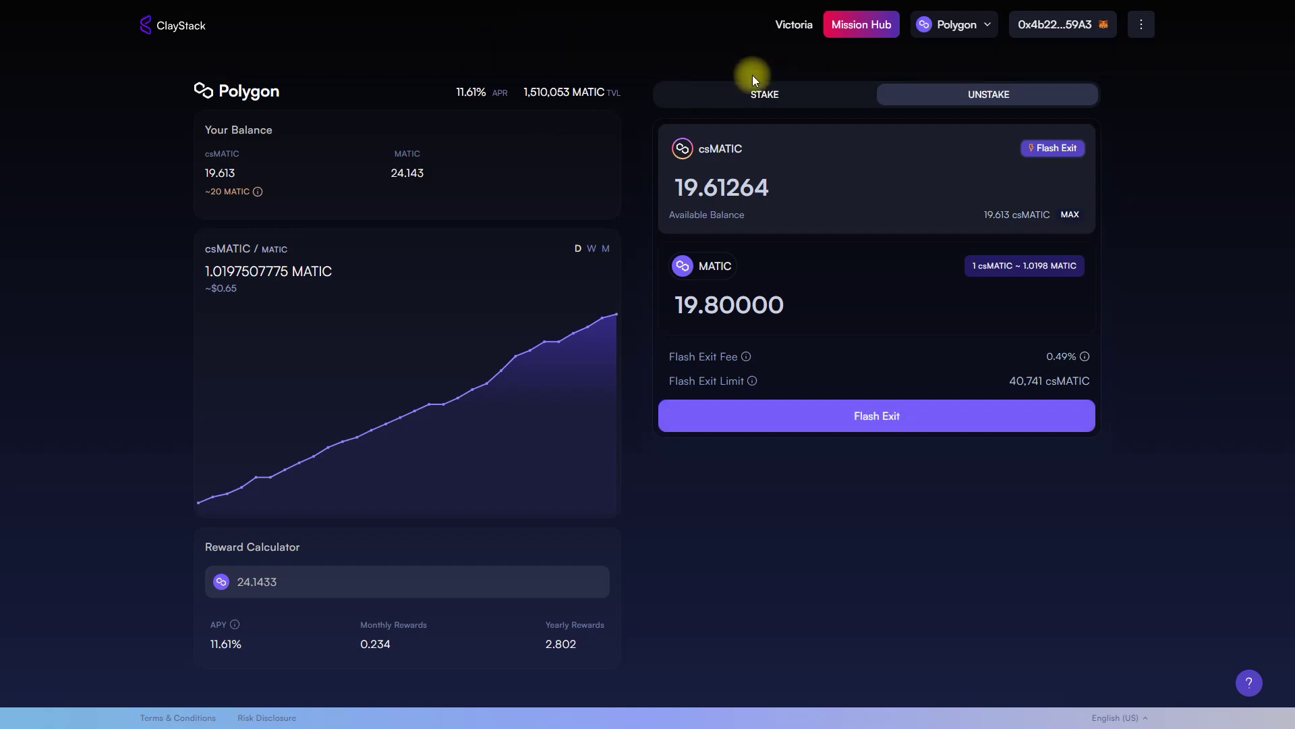
Step: Flash-exit the csMATIC to MATIC at the 0.5% fee and confirm the transaction
click(895, 429)
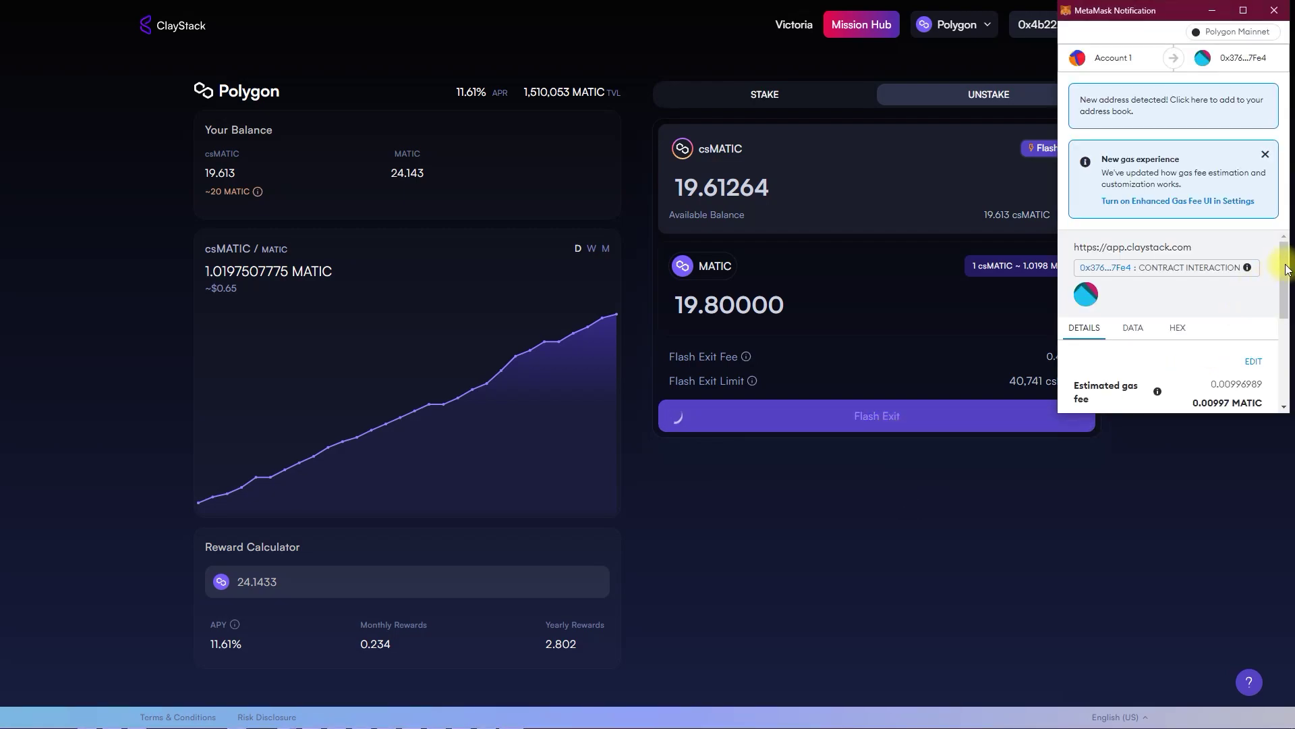
drag(1286, 269, 1275, 342)
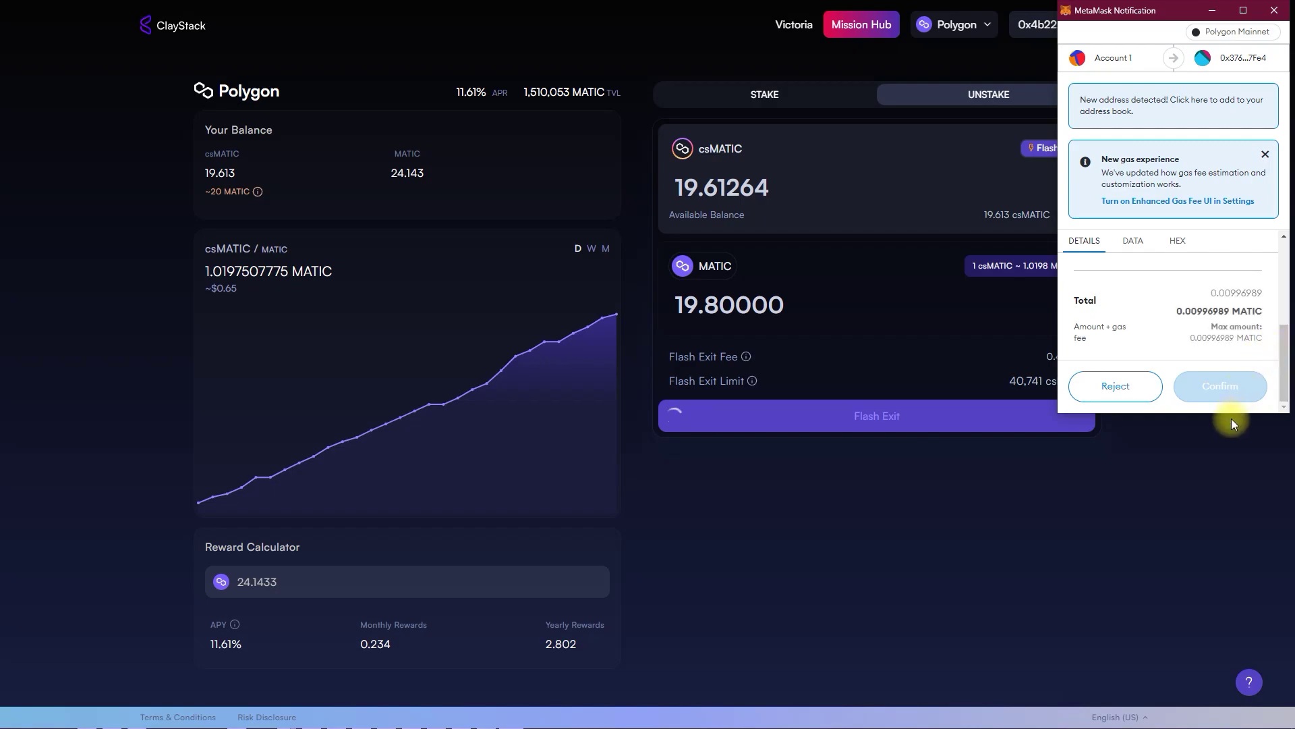
click(1228, 394)
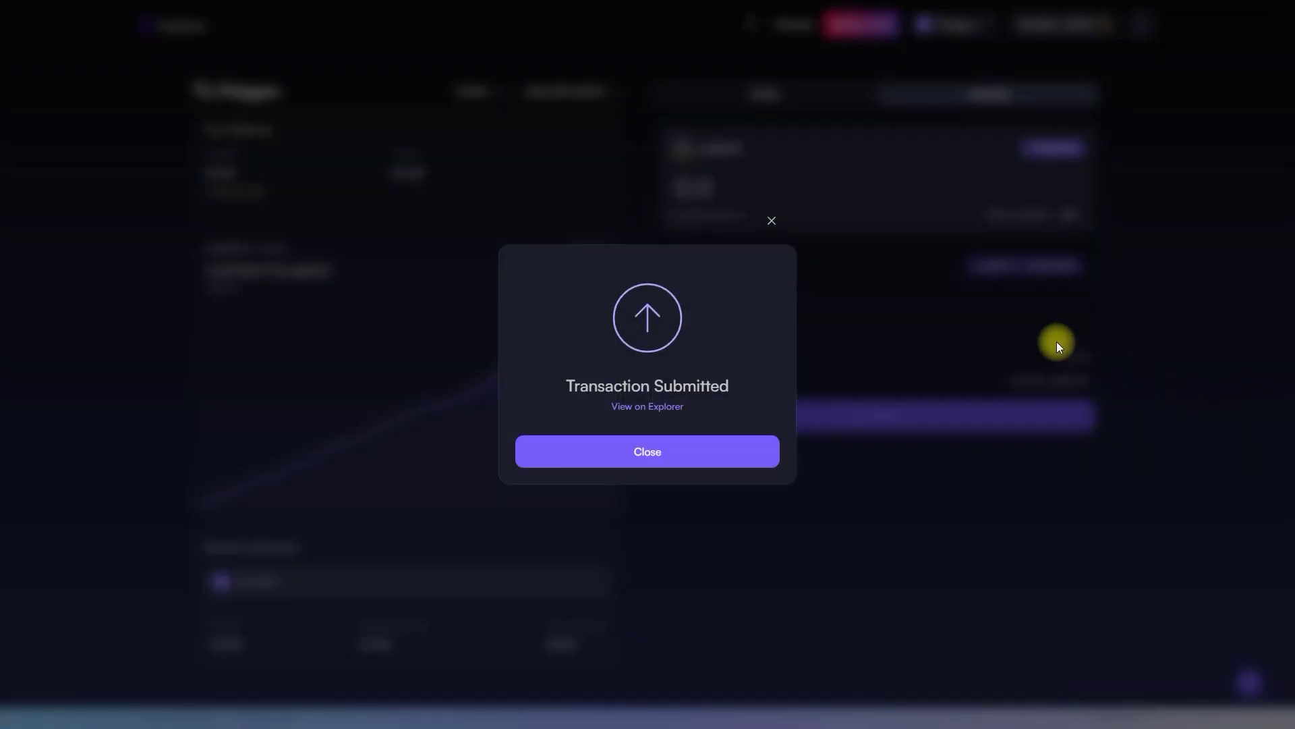
click(1066, 413)
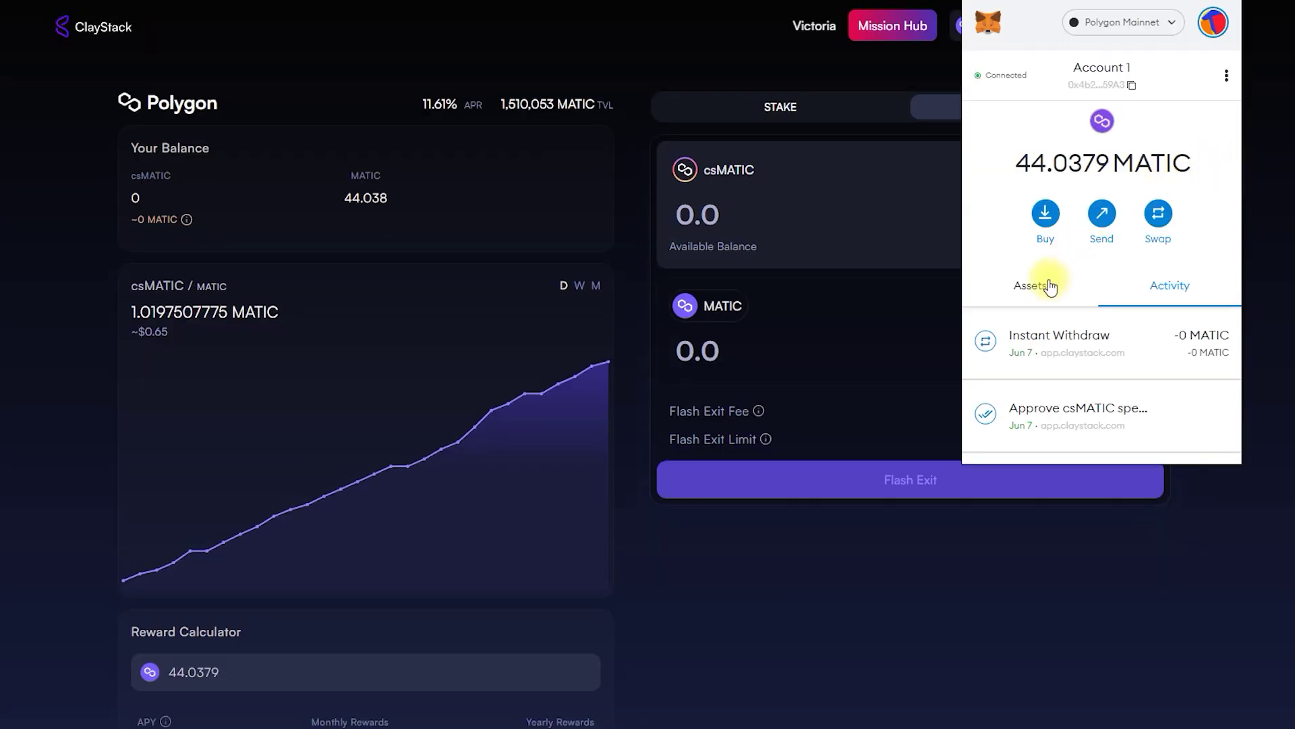
Step: Verify in MetaMask's assets that the wallet holds 44.0379 MATIC and 0 csMATIC
click(1052, 288)
scroll(1140, 323, down, 1)
scroll(1127, 284, down, 1)
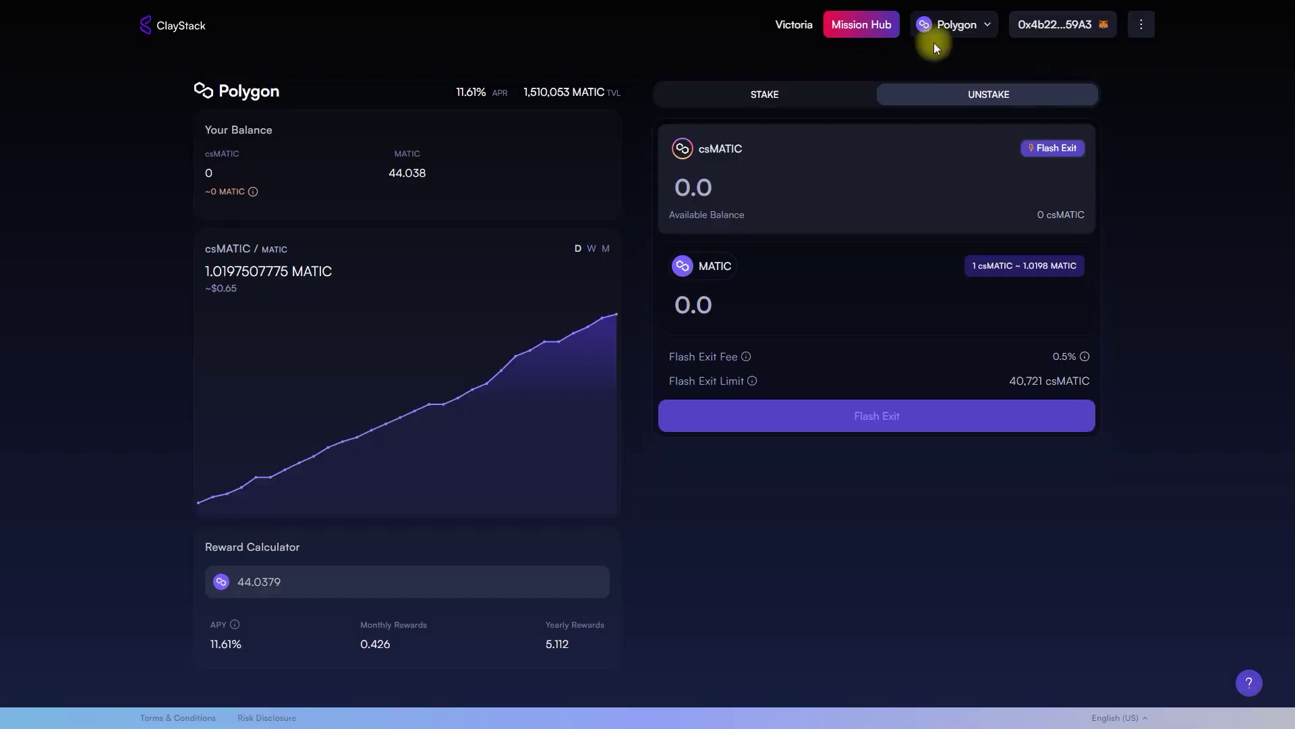
Step: Go to the Victoria testnet site and open the Missions hub showing 525 points
click(784, 22)
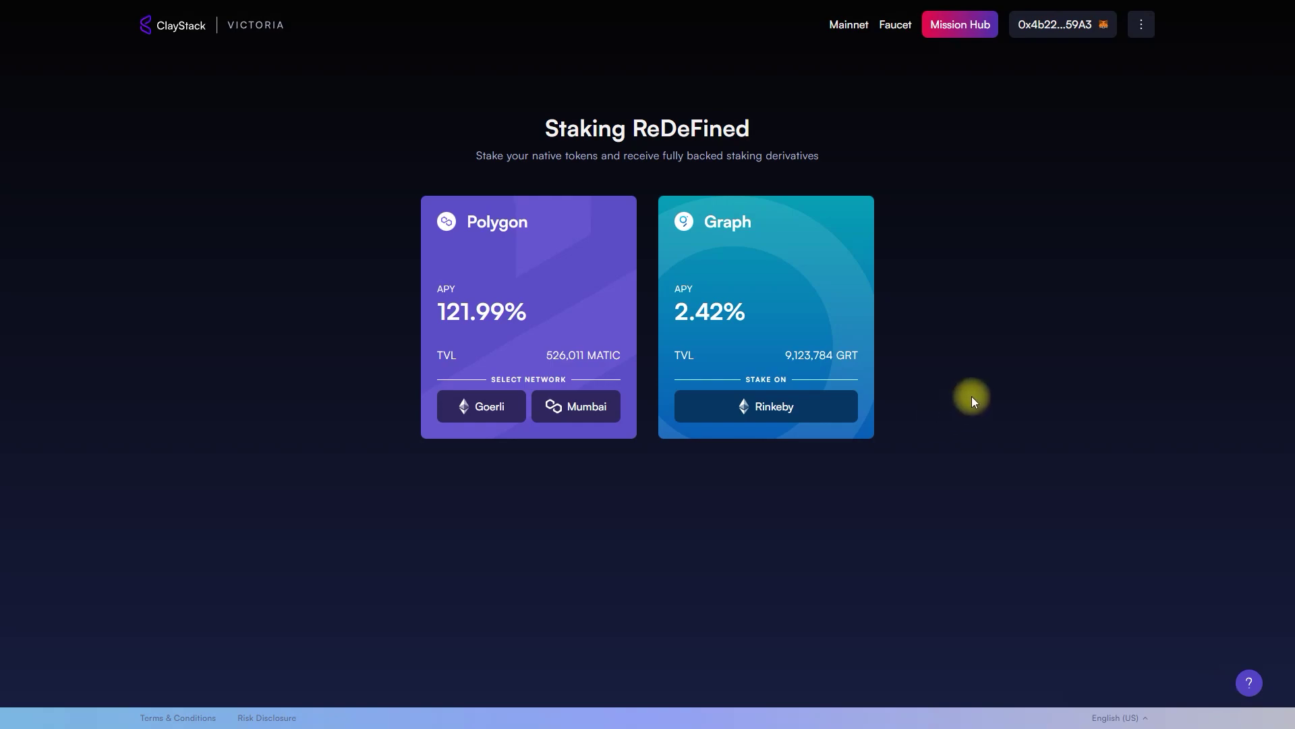
click(960, 24)
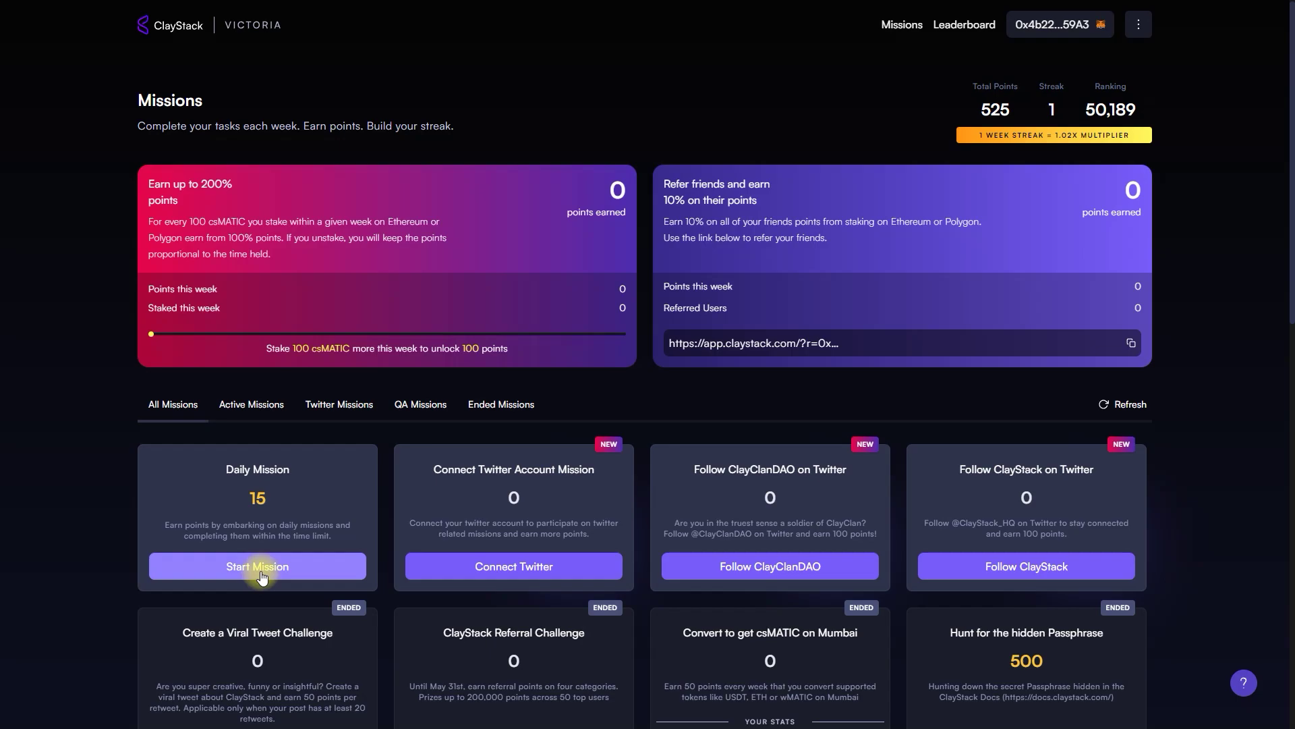
click(262, 574)
Step: Sign the mission start request in MetaMask and answer the Daily Mission quiz question
click(1225, 376)
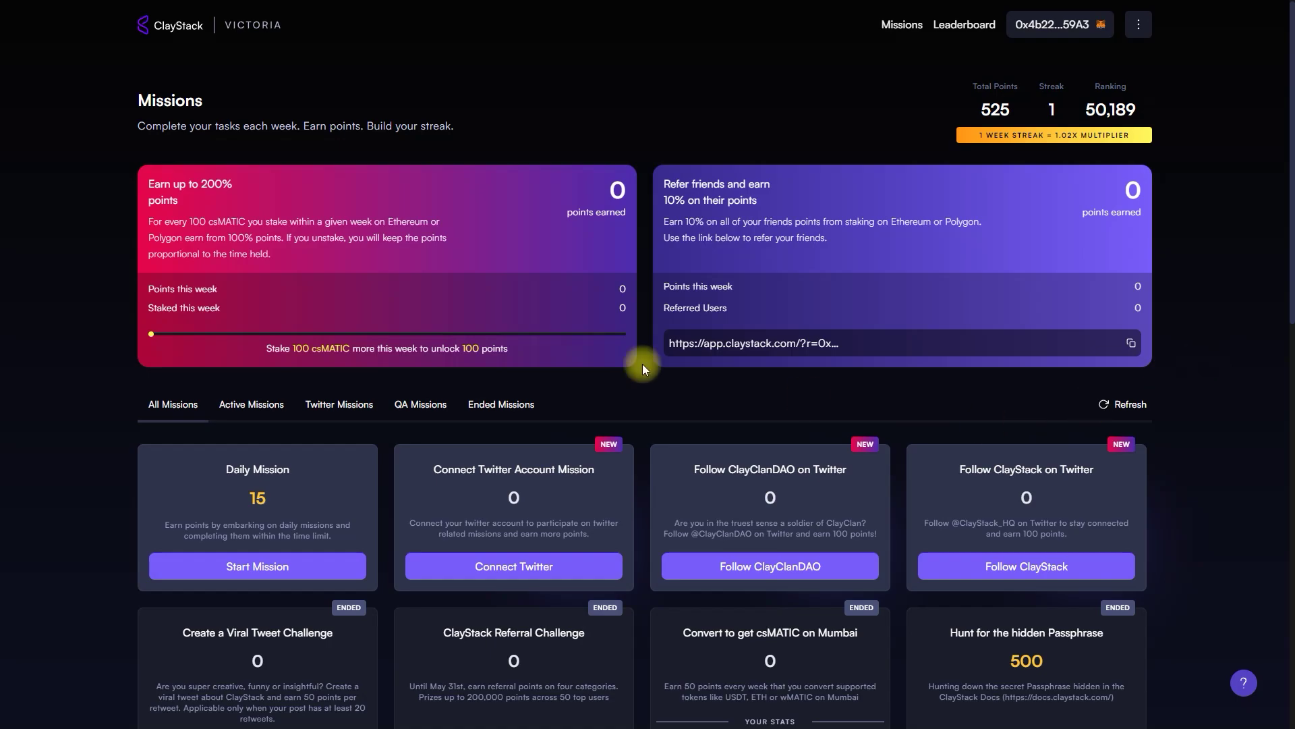
click(278, 571)
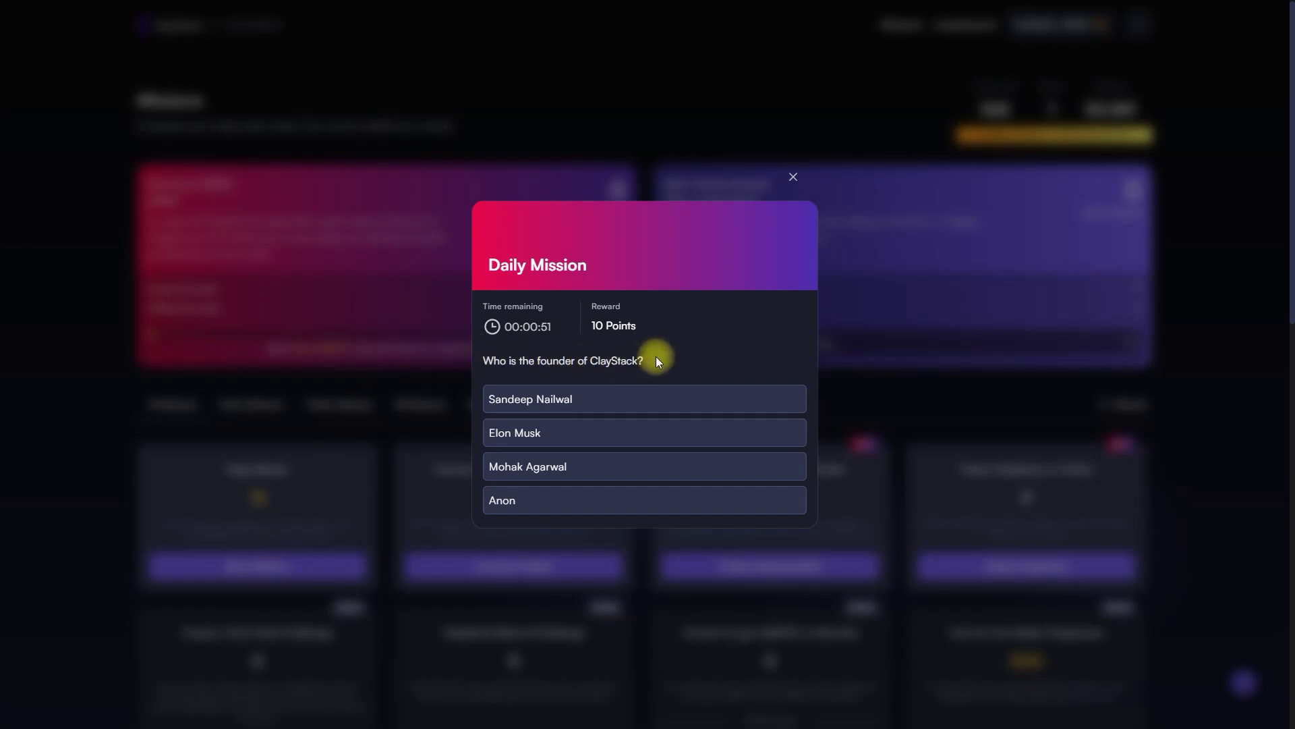
click(524, 468)
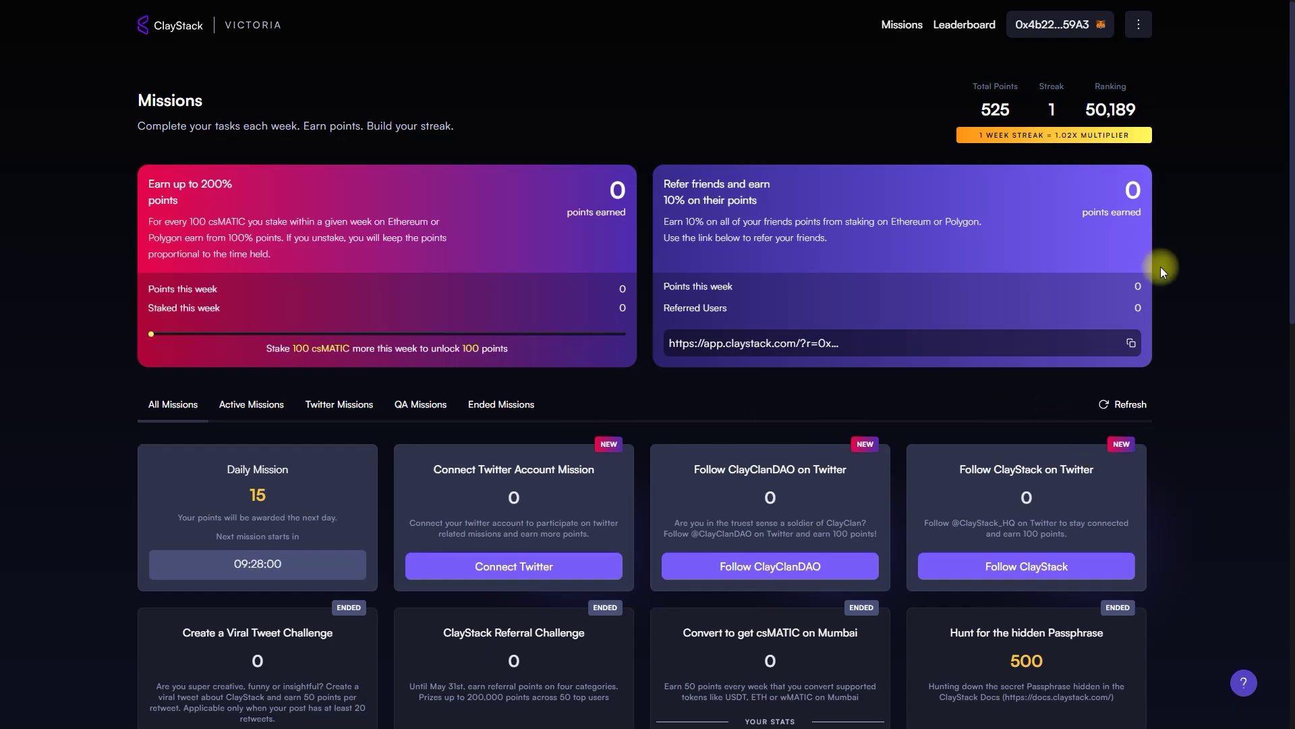
Step: Browse the Victoria leaderboard of top wallets and highlight your rank of 50,189
click(964, 25)
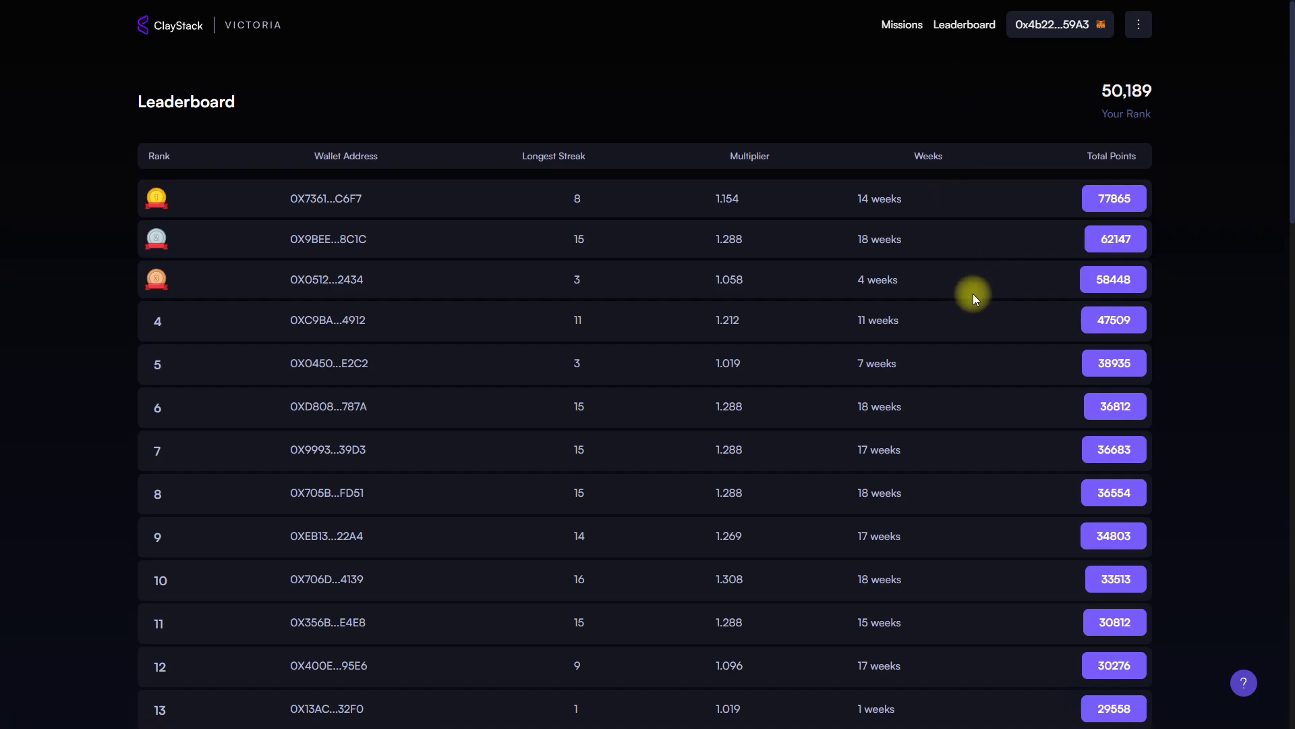
scroll(973, 293, down, 4)
scroll(972, 294, down, 3)
scroll(973, 293, down, 5)
scroll(972, 293, down, 5)
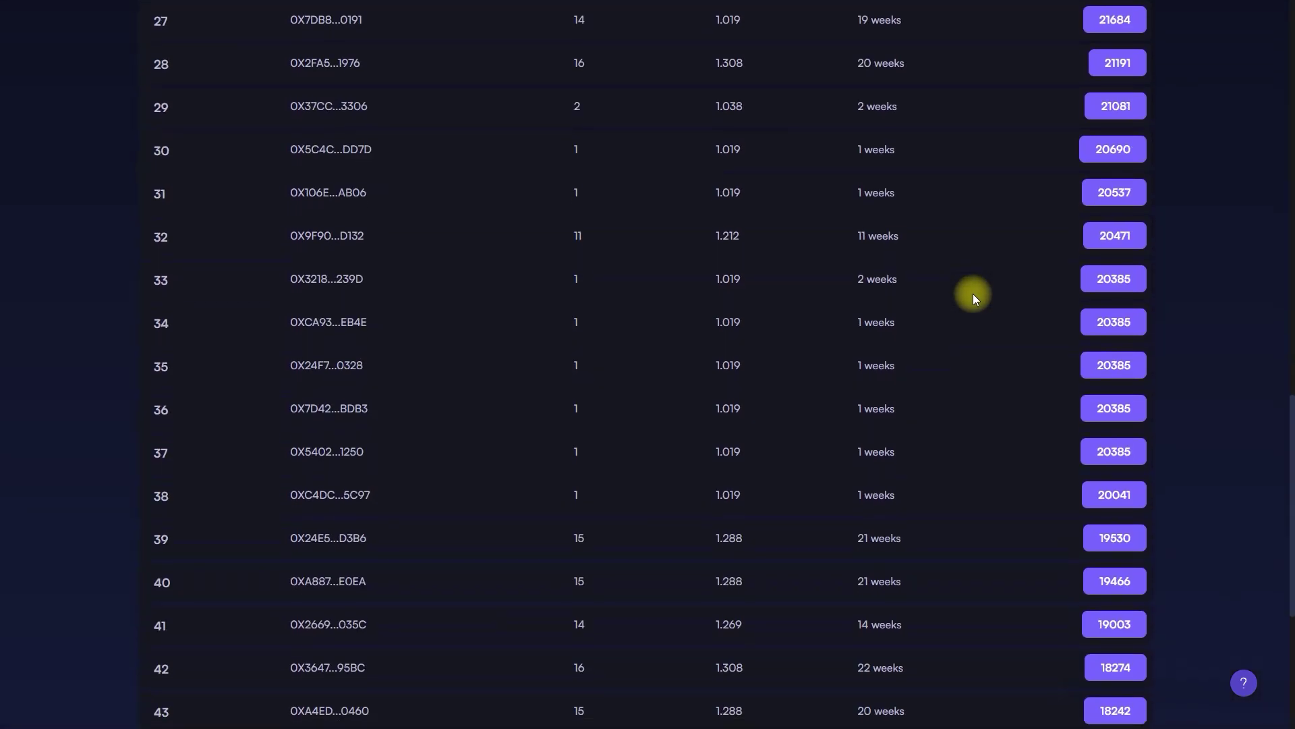
scroll(973, 294, down, 5)
scroll(973, 293, up, 3)
scroll(972, 293, up, 4)
scroll(972, 293, up, 4)
scroll(972, 293, up, 5)
scroll(973, 290, up, 4)
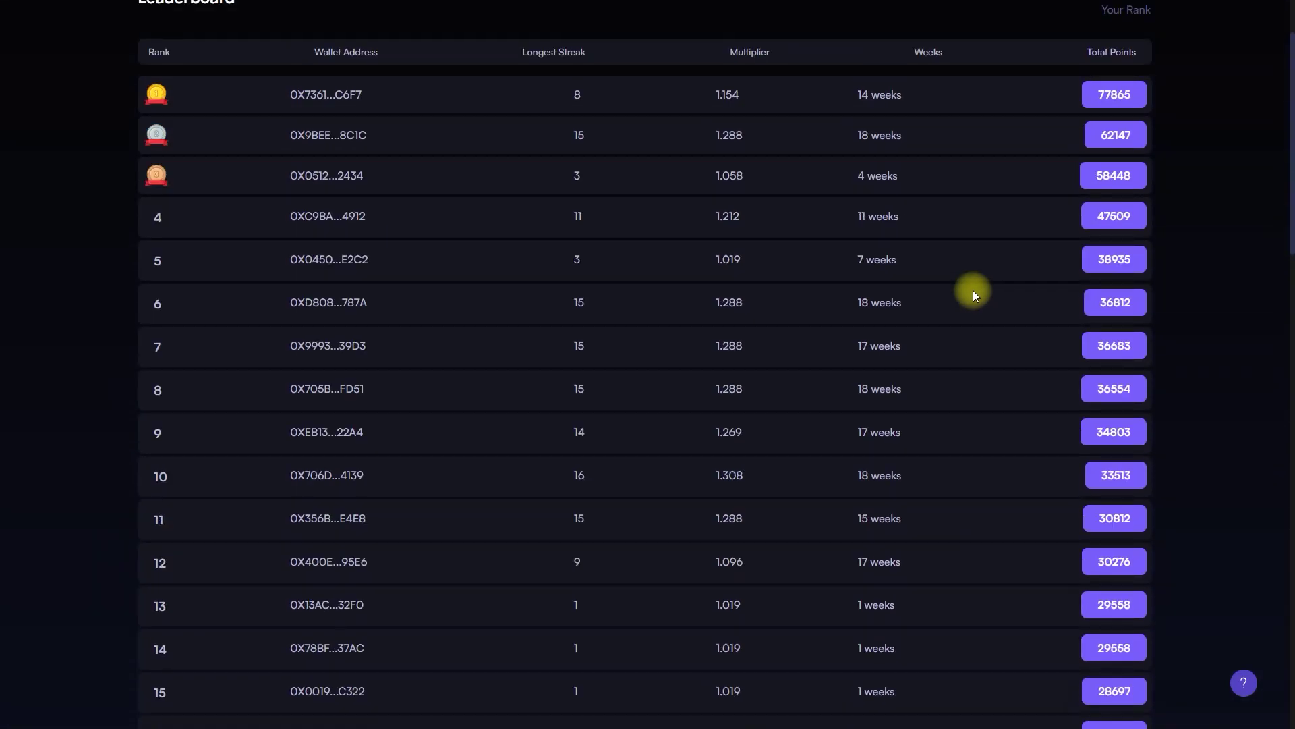
scroll(973, 290, up, 2)
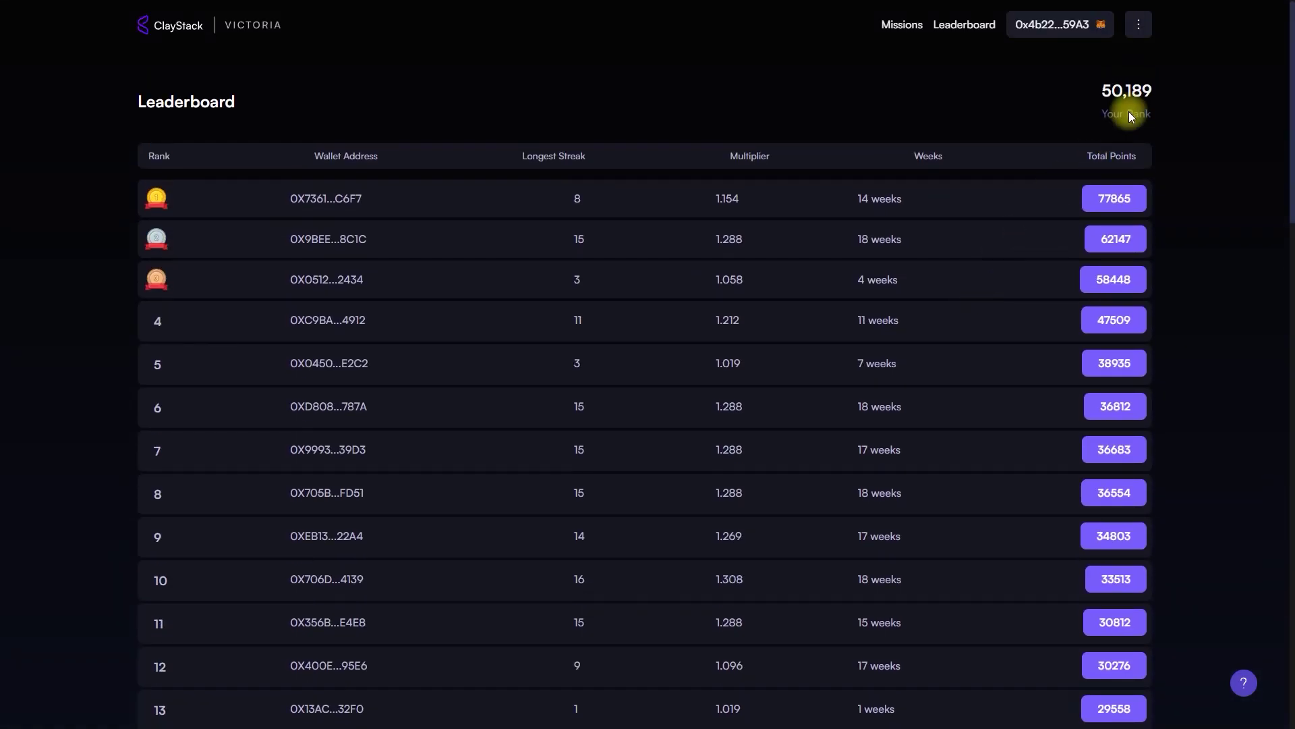
drag(1159, 86, 1091, 91)
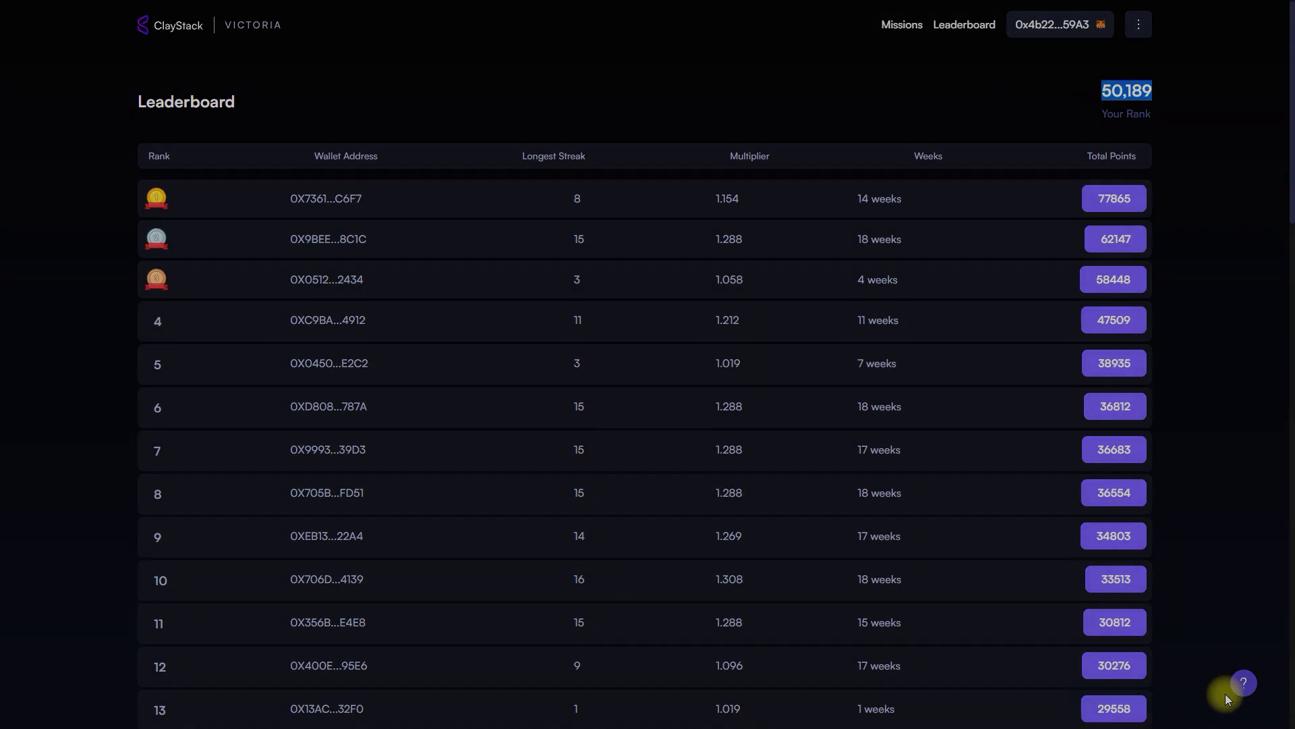